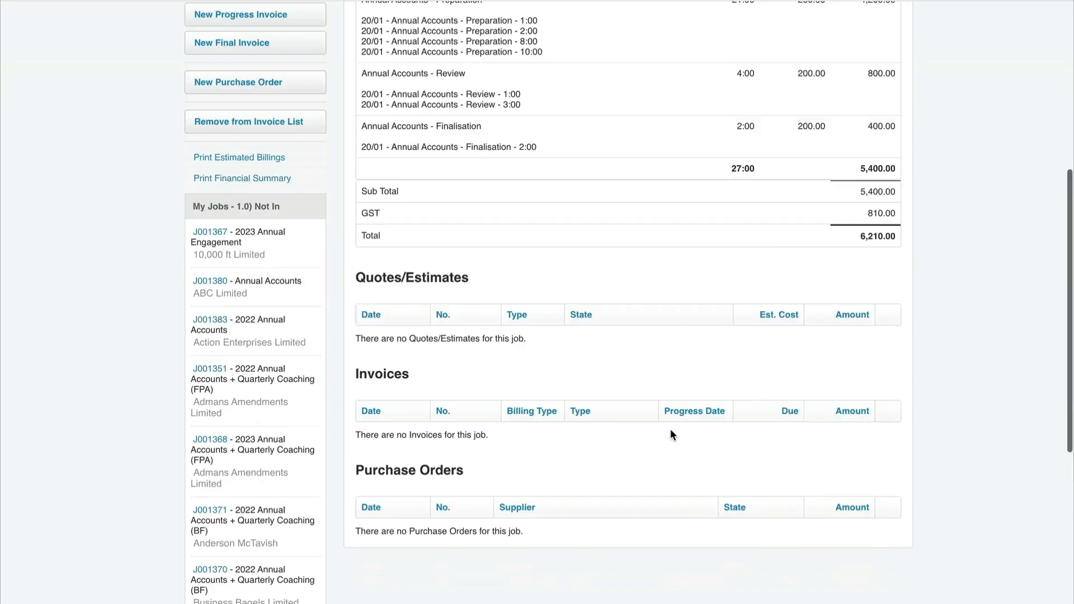
# Step: Review the 2023 Annual Accounts job's estimated billings and its time entries in the WIP ledger report
pyautogui.scroll(8, 674, 352)
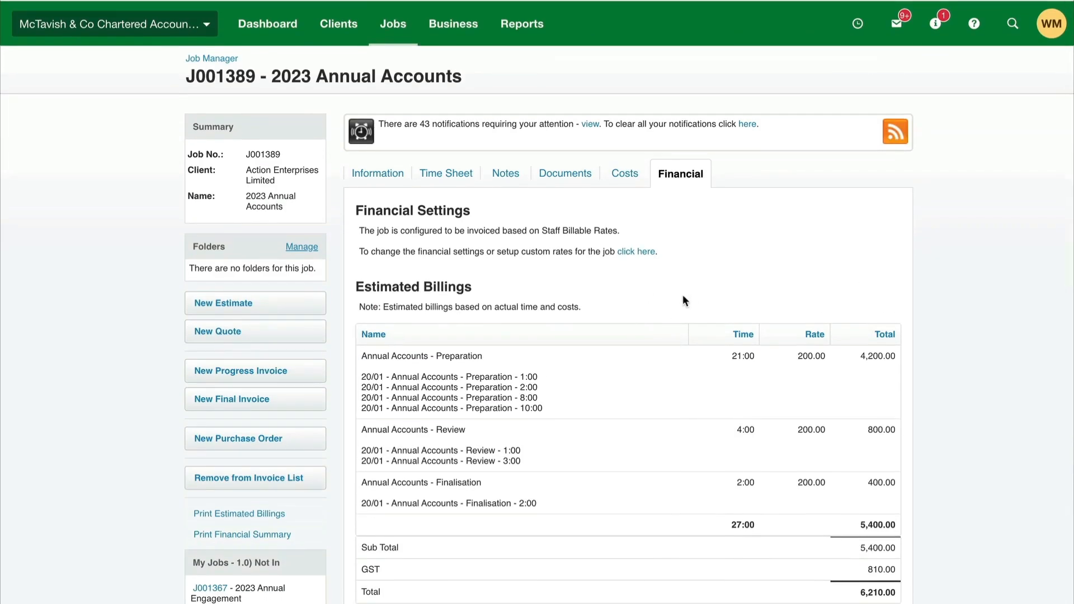
pyautogui.click(274, 1)
pyautogui.scroll(-2, 403, 256)
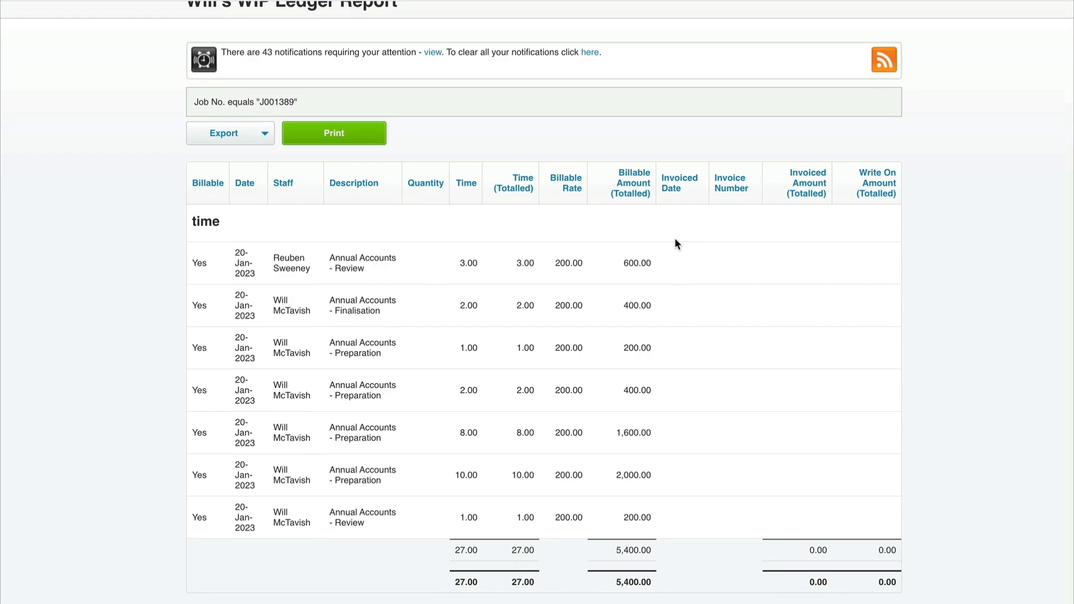
pyautogui.click(178, 1)
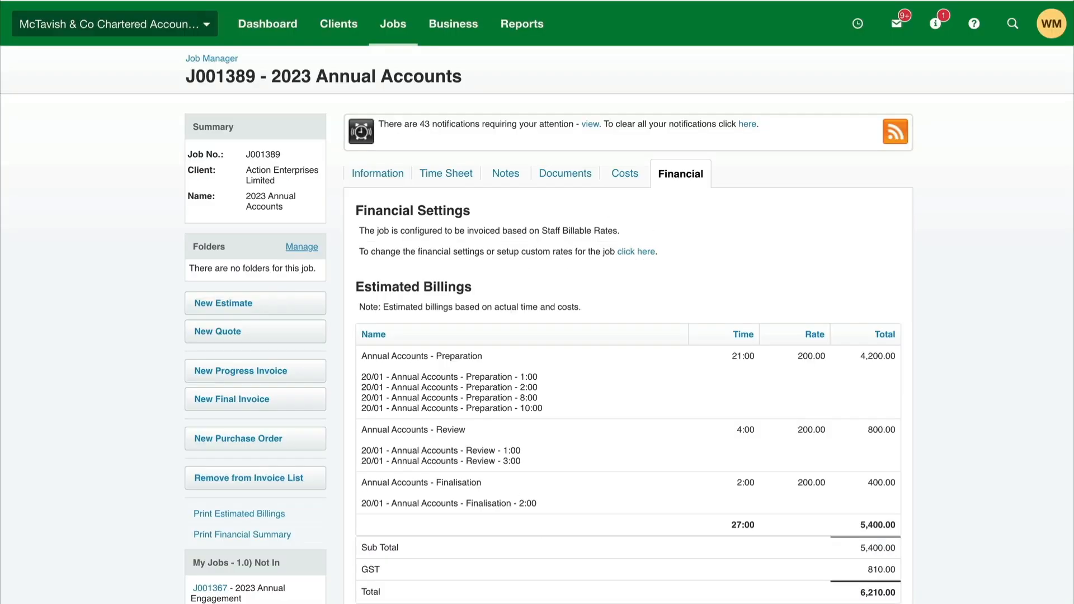
# Step: Create a progress invoice for the 2023 Annual Accounts job based on Actual Time and Costs
pyautogui.scroll(-2, 465, 256)
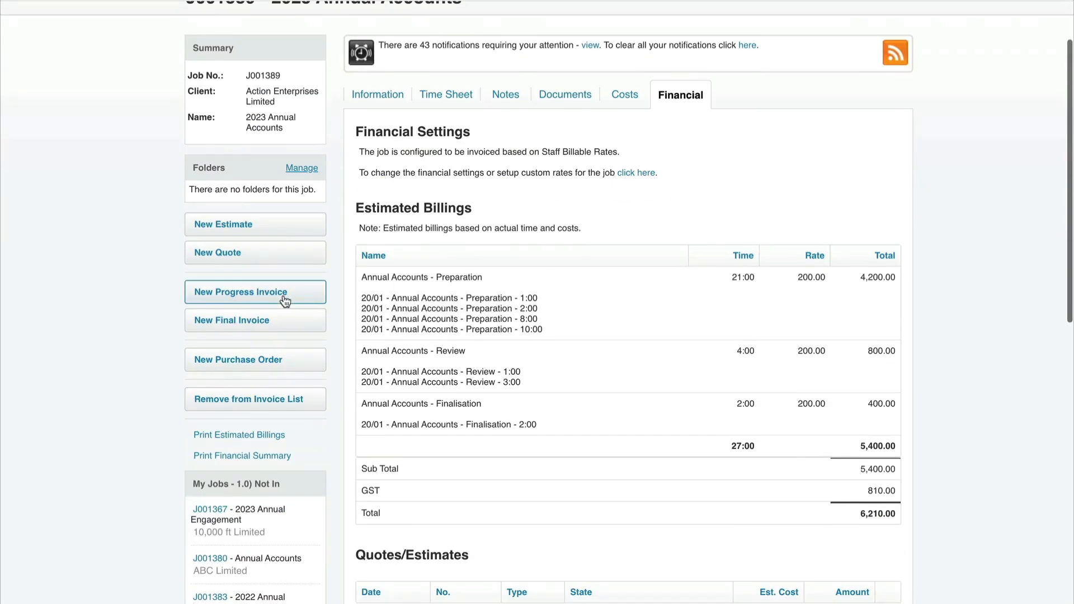
pyautogui.click(267, 301)
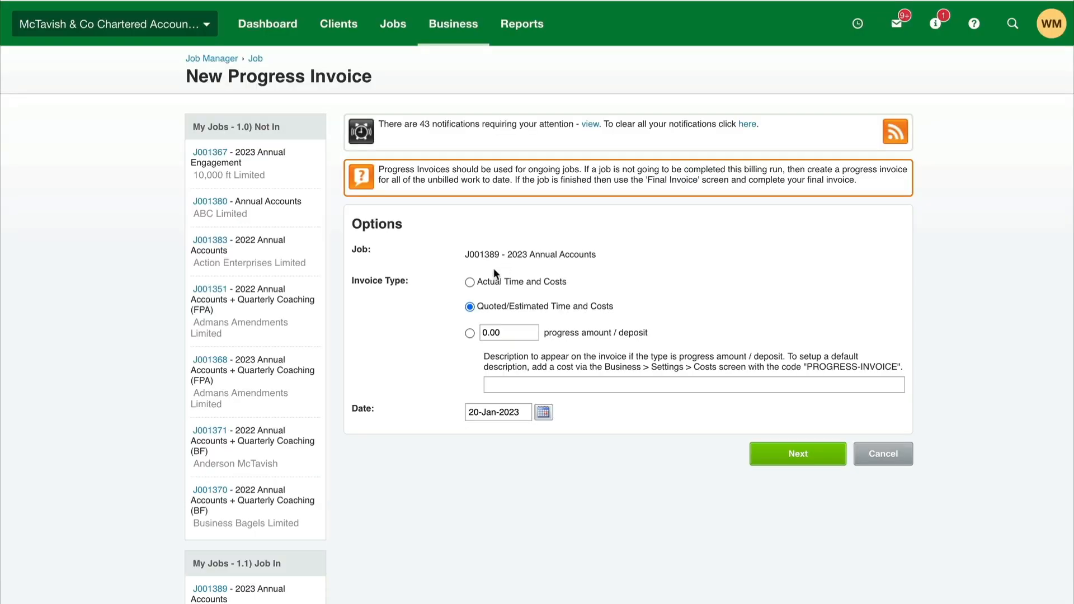
pyautogui.click(471, 283)
pyautogui.click(789, 456)
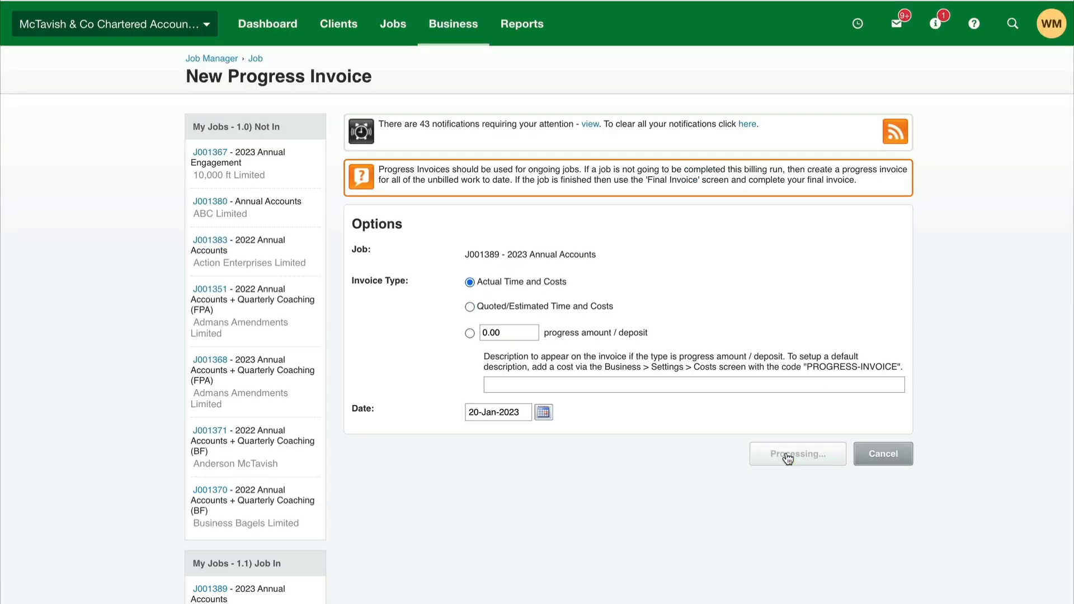
# Step: Check the draft invoice's task lines and change its pricing mode to Fixed Price
pyautogui.scroll(-7, 678, 349)
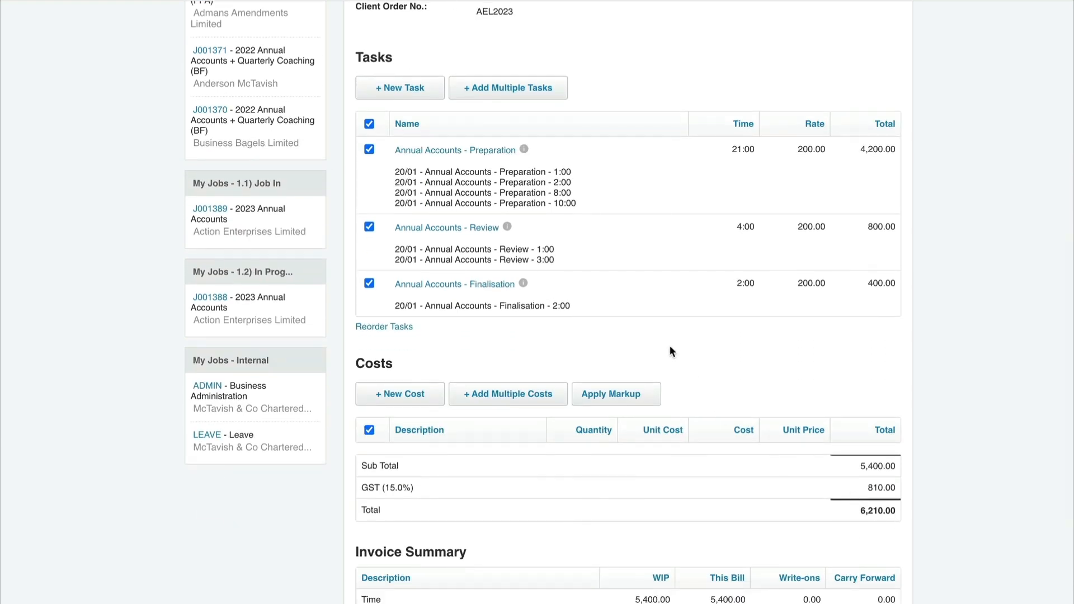
pyautogui.scroll(5, 669, 345)
pyautogui.scroll(2, 669, 344)
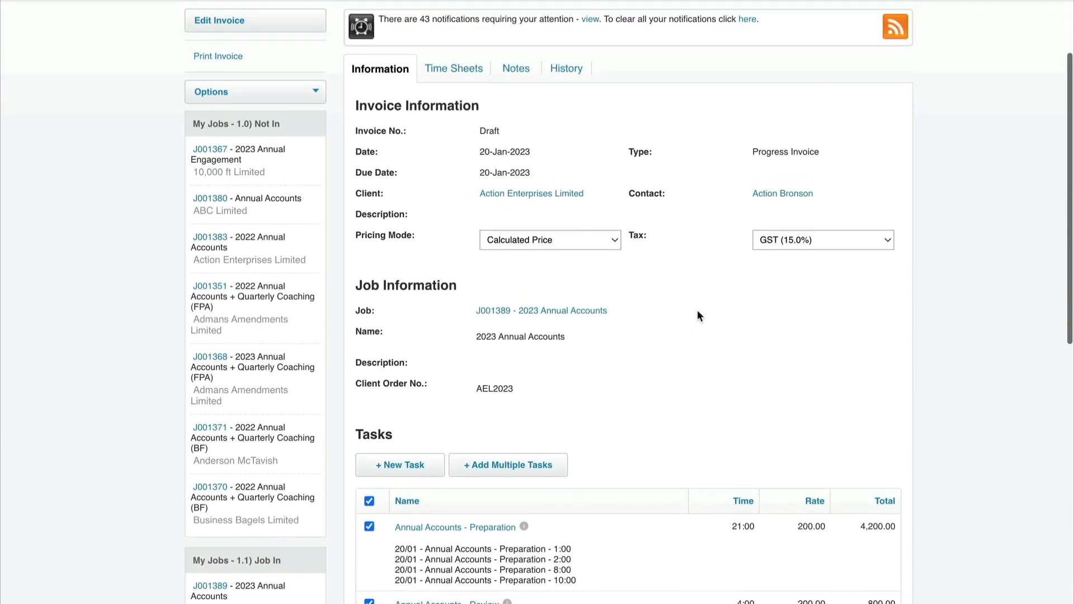
pyautogui.click(566, 241)
pyautogui.click(561, 256)
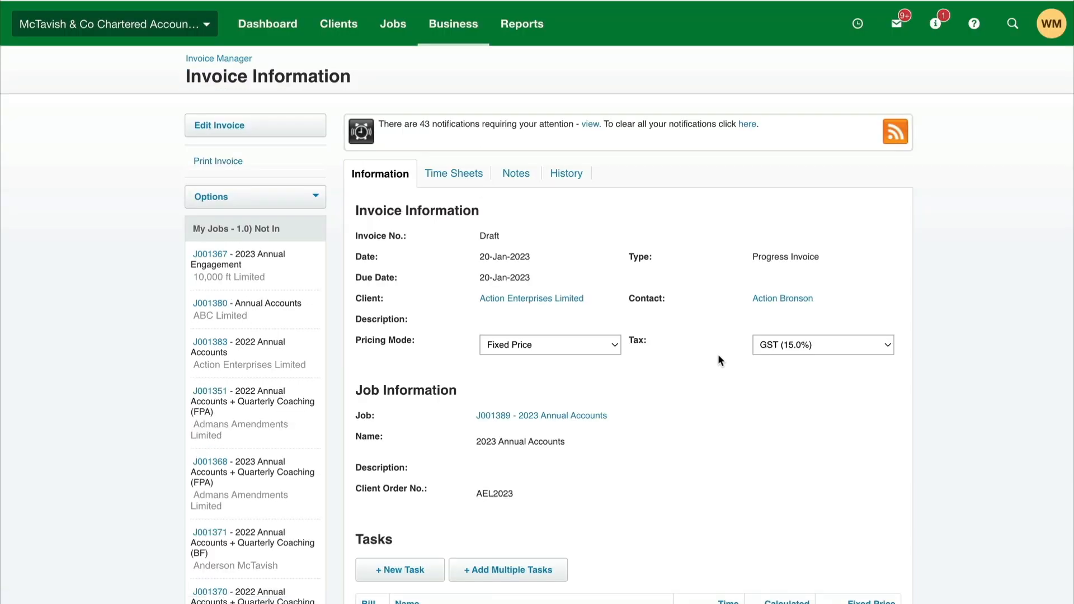
# Step: Set the fixed prices to 0 for the Review and Finalisation tasks and 6000 for the Preparation task
pyautogui.scroll(-5, 719, 360)
pyautogui.scroll(-2, 719, 360)
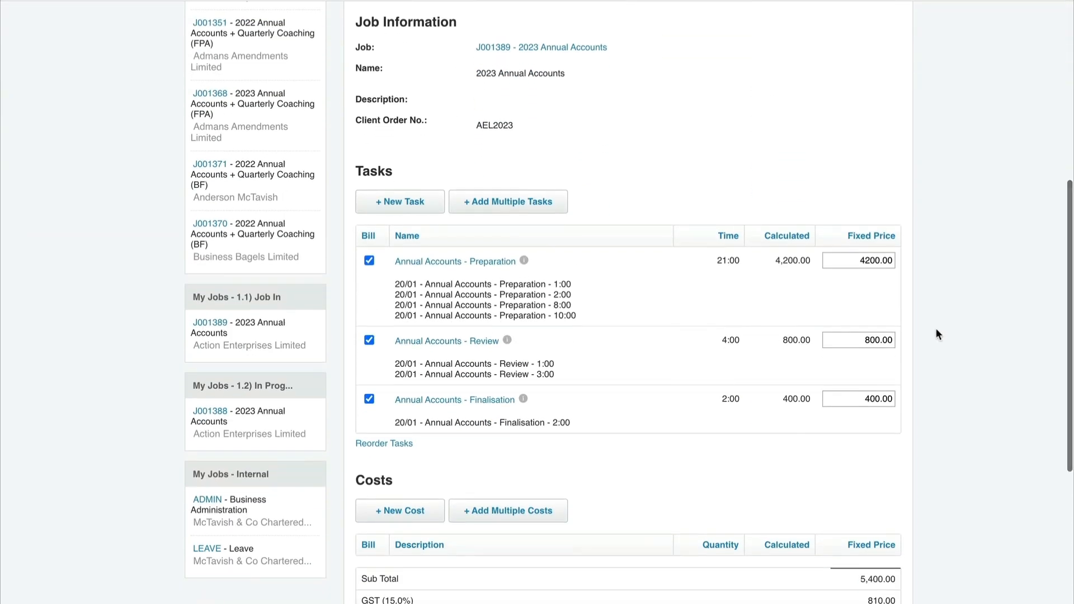
pyautogui.moveTo(860, 340); pyautogui.dragTo(907, 338)
pyautogui.write('0')
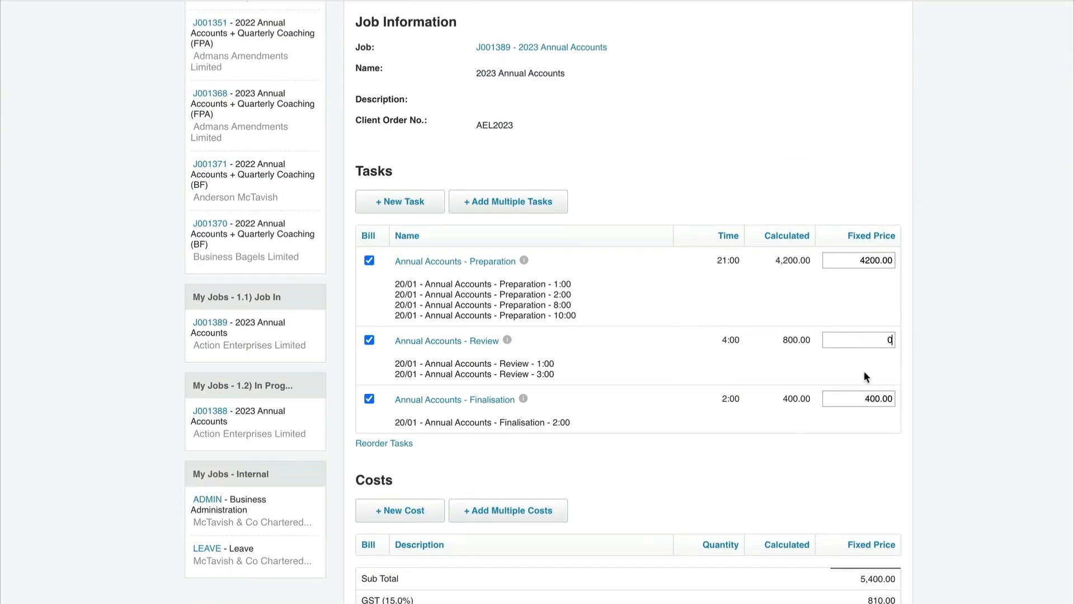
pyautogui.press('Tab')
pyautogui.write('0')
pyautogui.moveTo(893, 261); pyautogui.dragTo(861, 264)
pyautogui.write('6000')
pyautogui.click(940, 260)
# Step: Approve the fixed-price invoice and refresh the WIP ledger report to see how the amounts are allocated
pyautogui.scroll(-5, 942, 263)
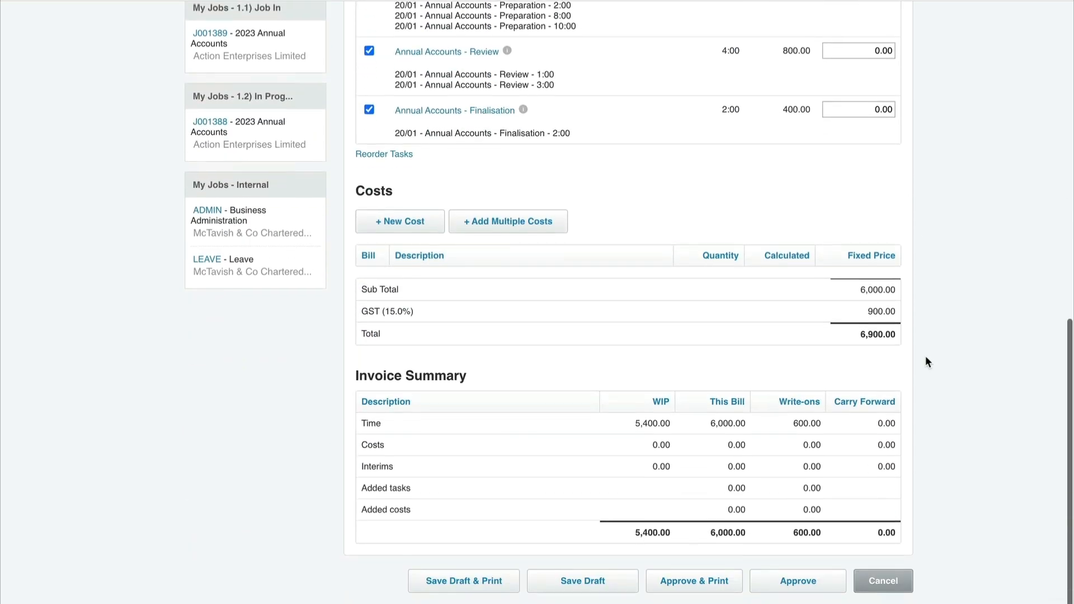
pyautogui.click(786, 585)
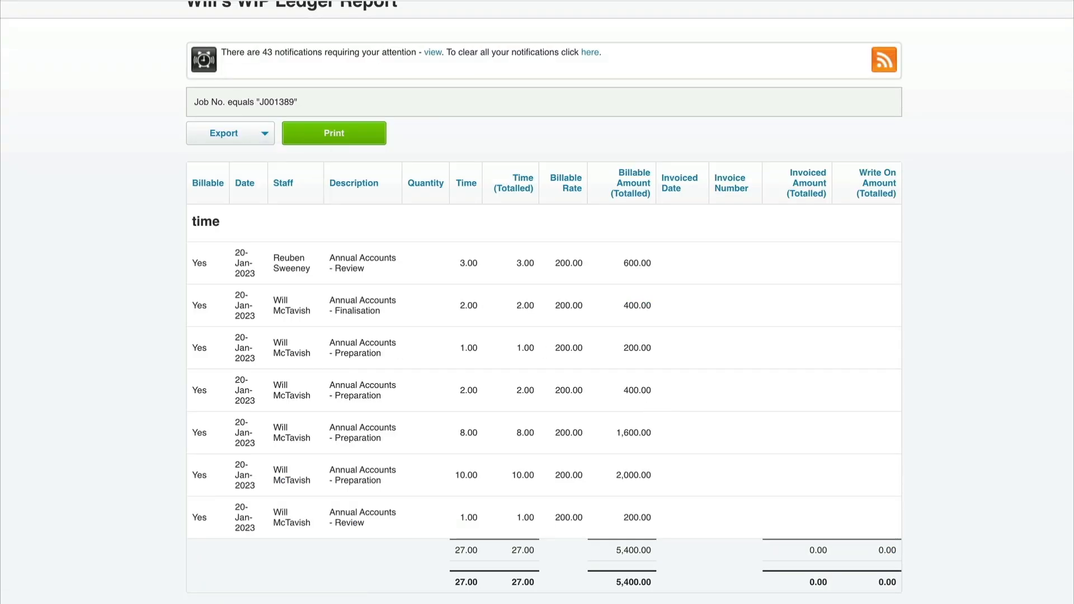
pyautogui.press('super+r')
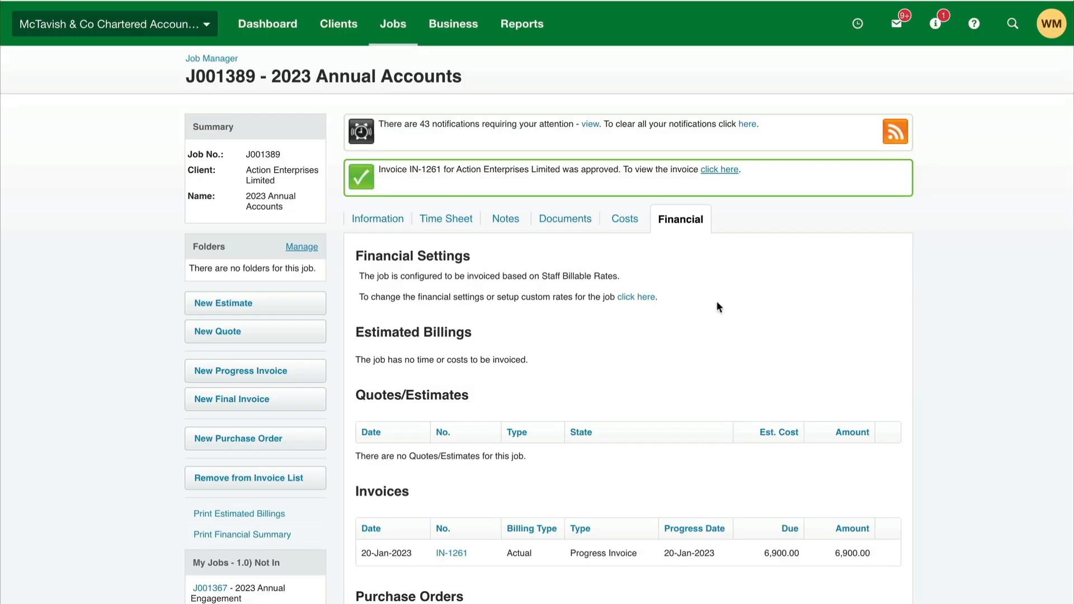
# Step: Open the approved progress invoice from the job's financial details and cancel it
pyautogui.scroll(-7, 710, 305)
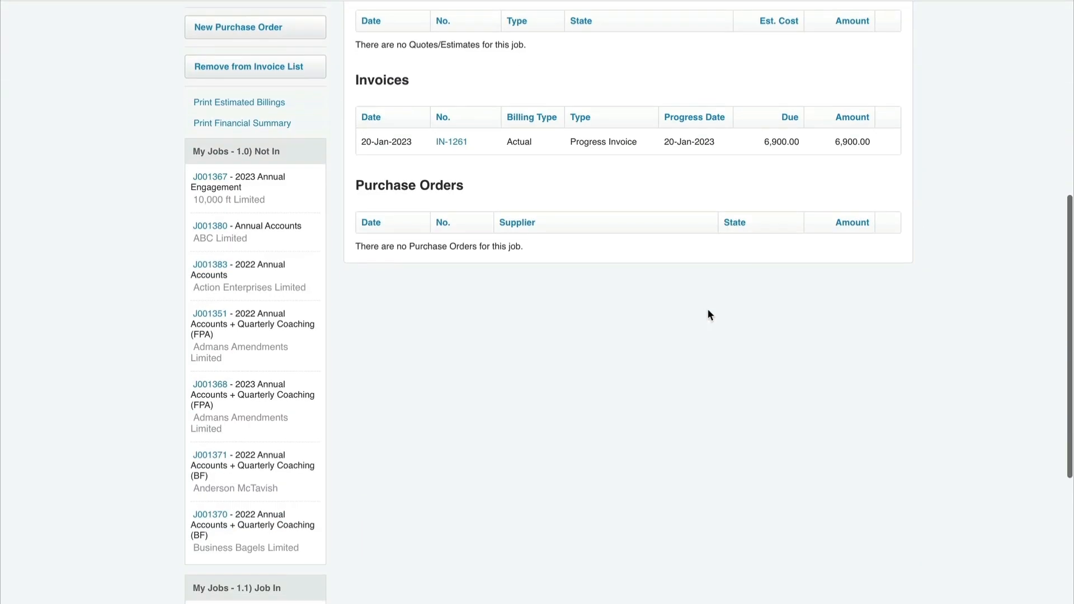
pyautogui.scroll(3, 708, 315)
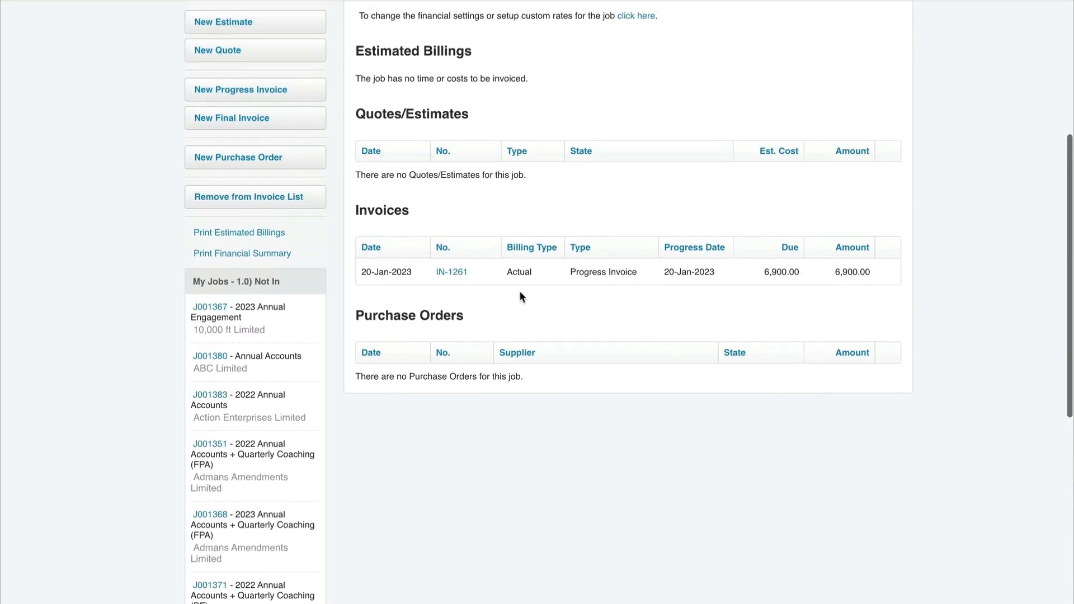
pyautogui.click(456, 275)
pyautogui.moveTo(272, 203)
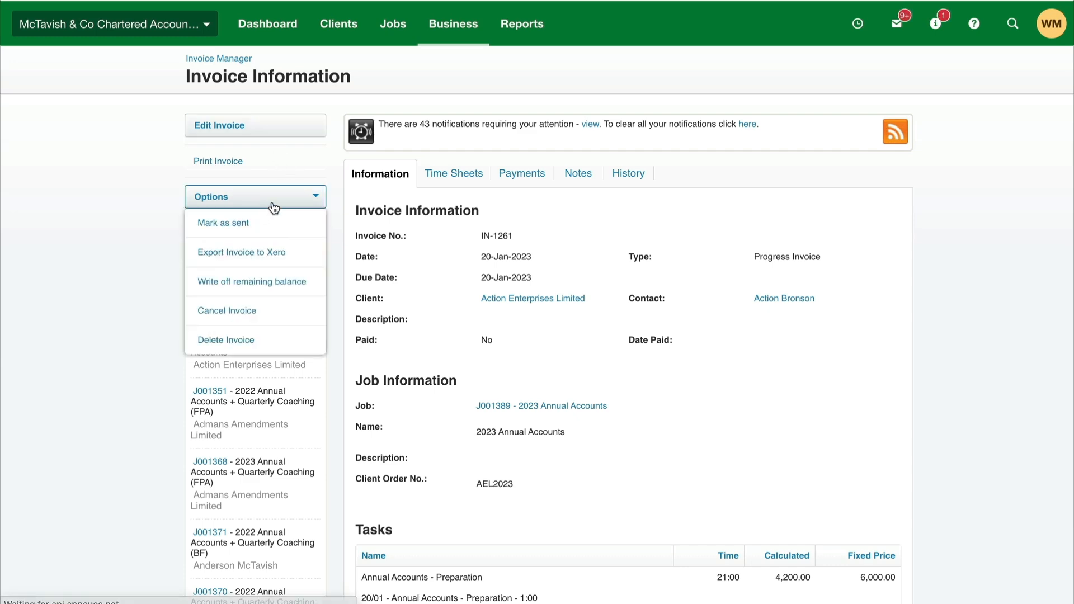
pyautogui.click(236, 311)
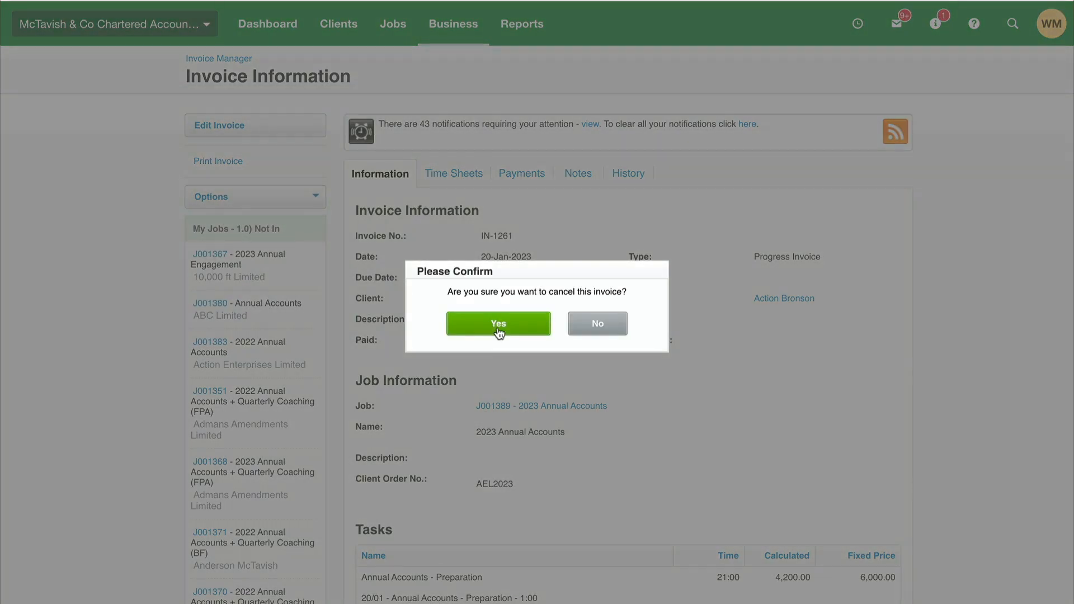
pyautogui.click(499, 325)
# Step: Delete the cancelled progress invoice and confirm the deletion
pyautogui.moveTo(314, 202)
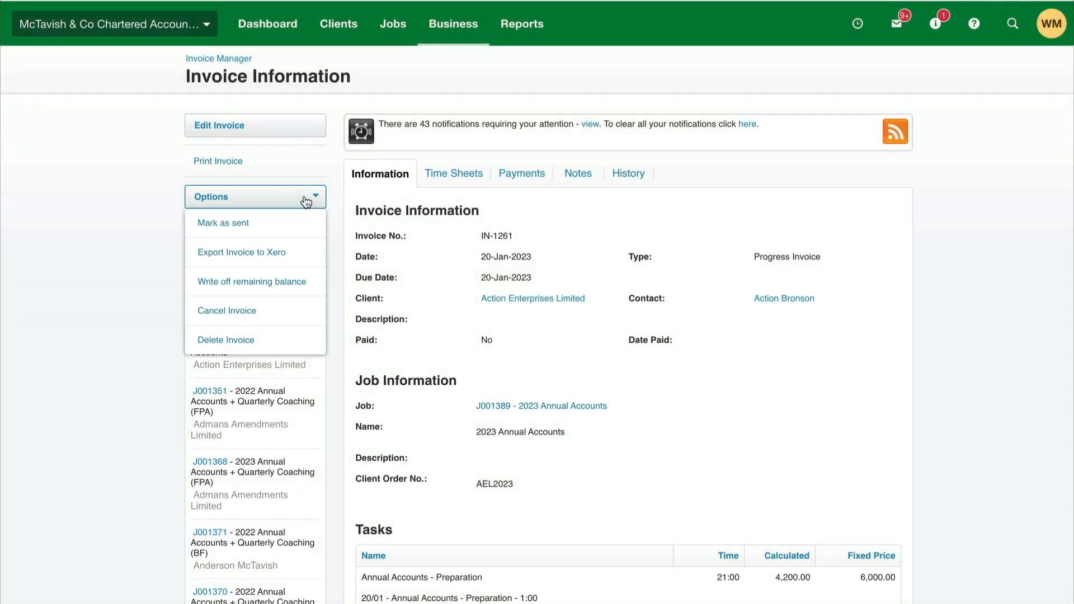
pyautogui.click(20, 1)
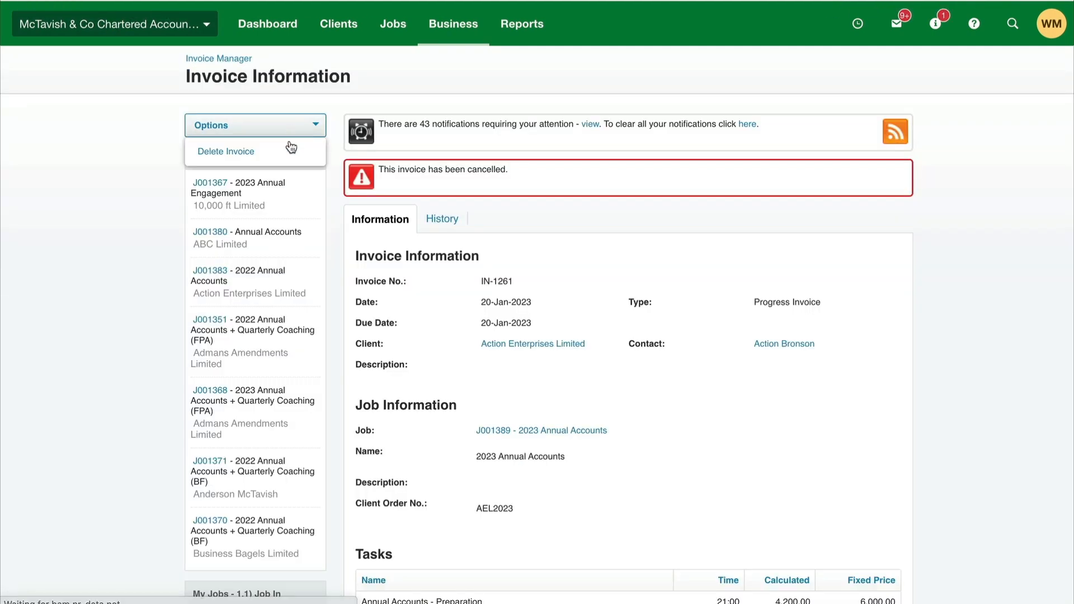
pyautogui.click(282, 147)
pyautogui.click(492, 321)
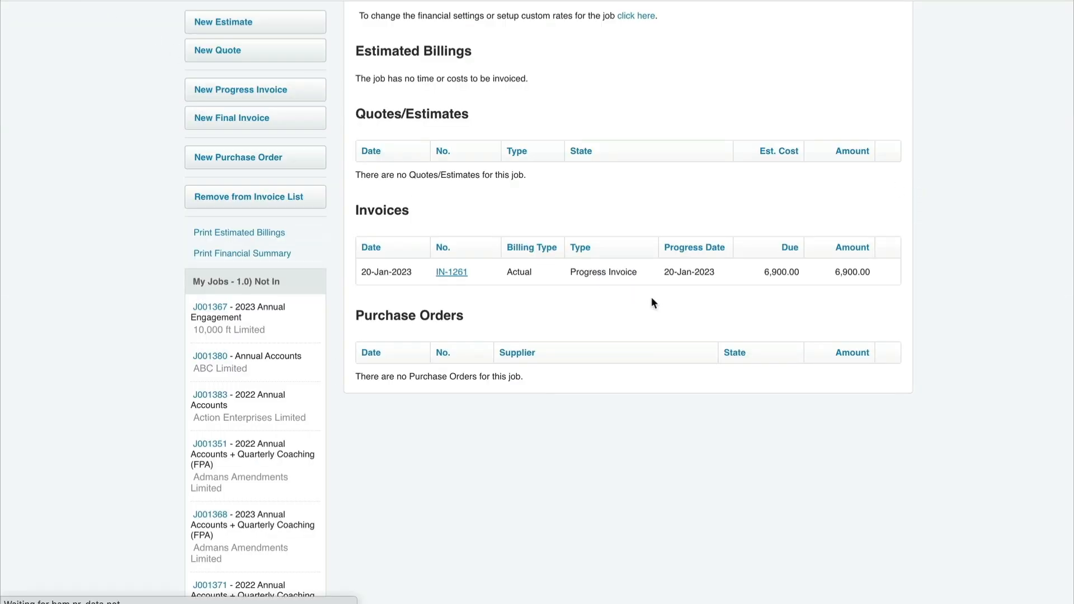
# Step: Check that the job's time is billable again and create a new progress invoice using Actual Time and Costs
pyautogui.scroll(-1, 638, 297)
pyautogui.scroll(4, 639, 298)
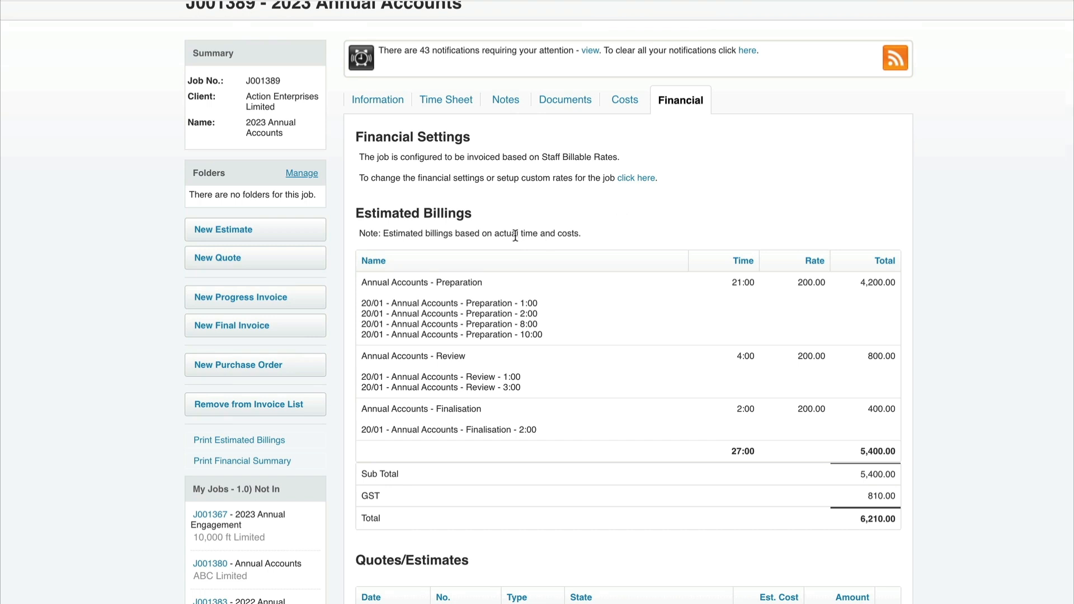
pyautogui.click(271, 300)
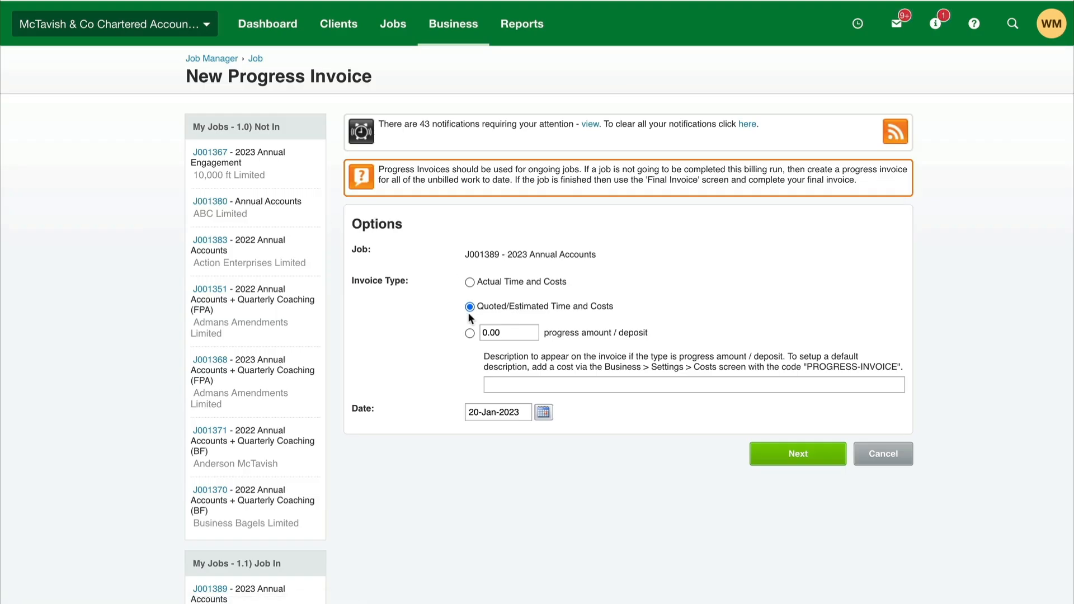
pyautogui.click(470, 282)
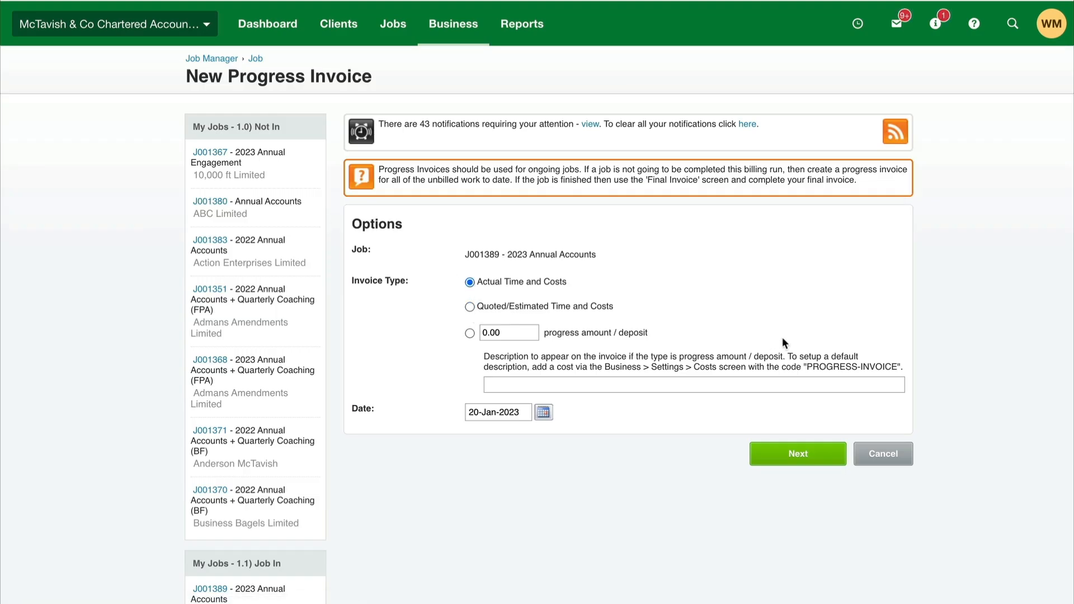
pyautogui.click(794, 456)
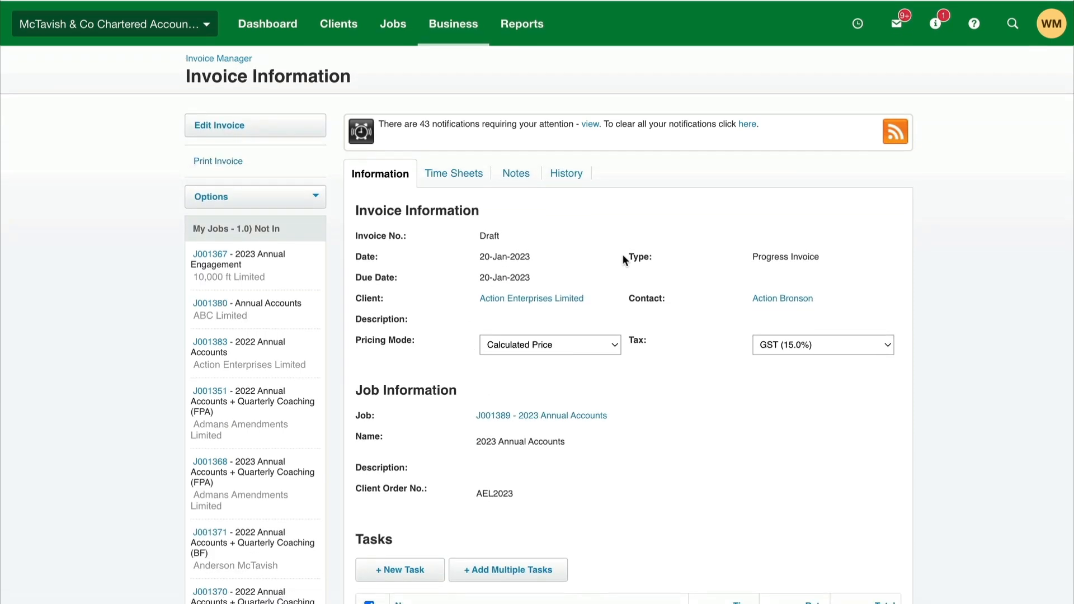
# Step: Add a new Annual Accounts task to the draft invoice with a time of 30:00 and save it
pyautogui.scroll(-6, 622, 323)
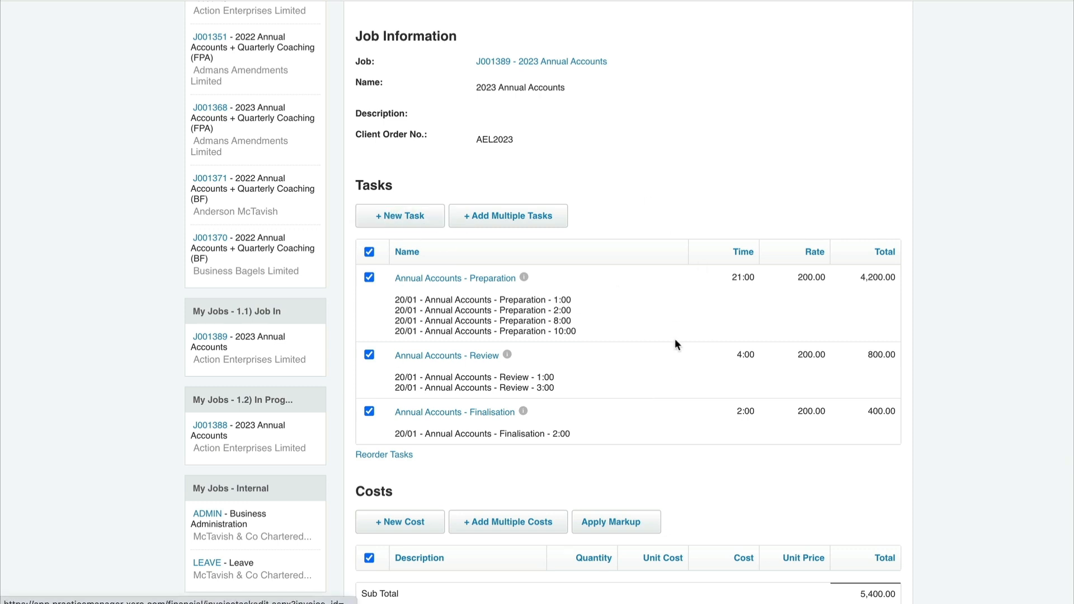
pyautogui.click(534, 239)
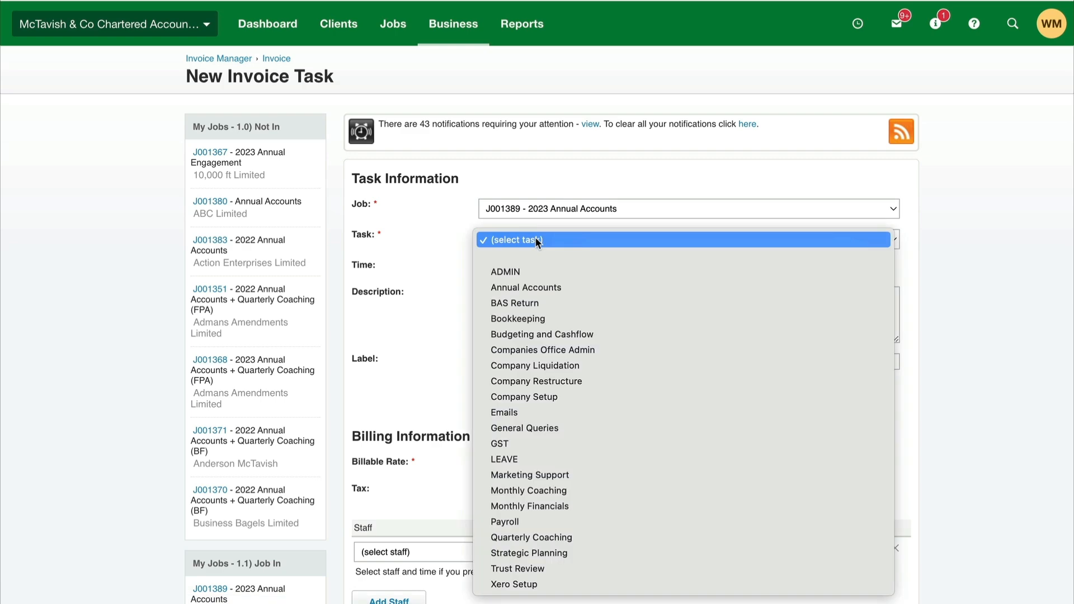
pyautogui.click(536, 287)
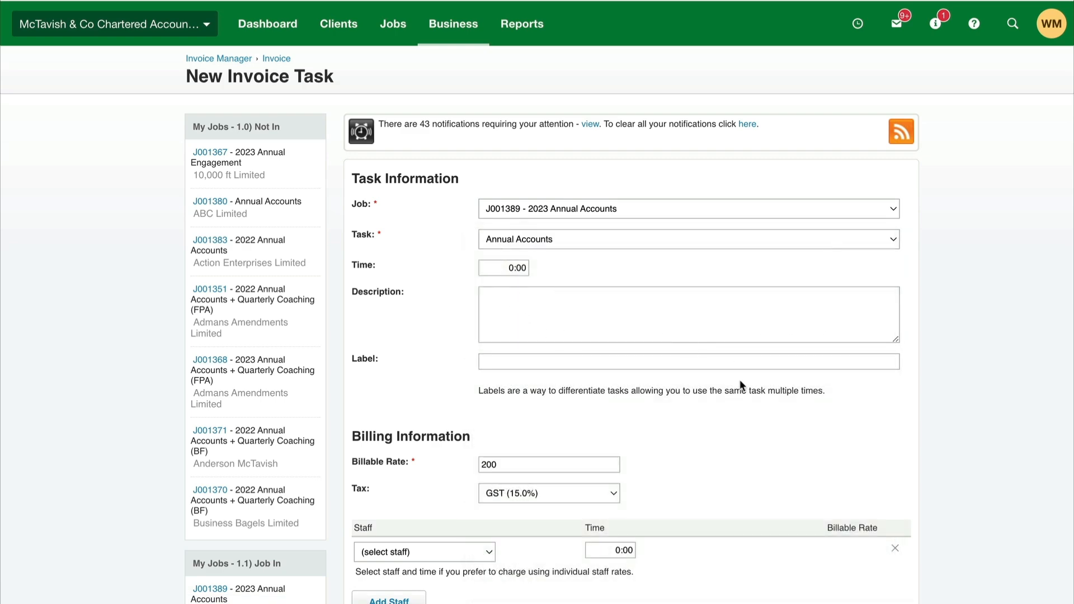
pyautogui.scroll(-3, 739, 379)
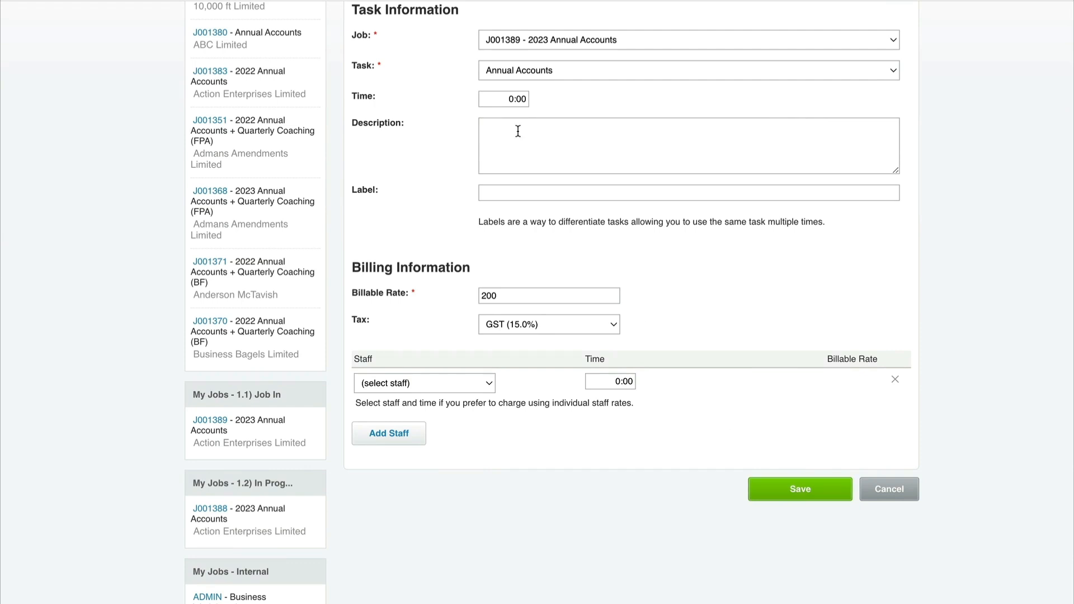
pyautogui.click(499, 99)
pyautogui.write('30')
pyautogui.click(803, 490)
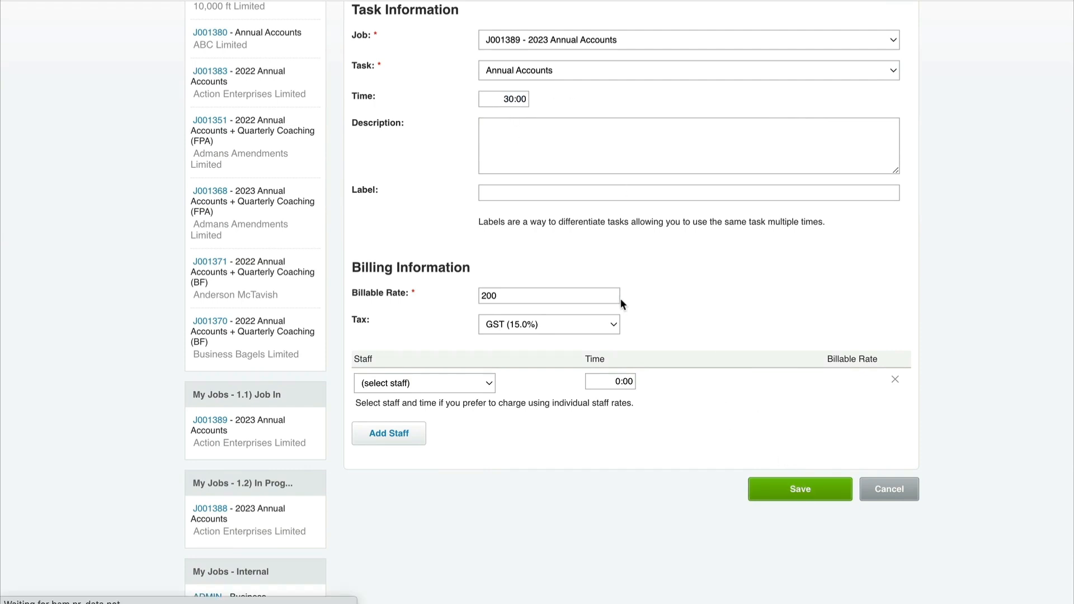
# Step: Exclude the Preparation, Review and Finalisation tasks from the invoice, leaving only the Annual Accounts task billed
pyautogui.scroll(-10, 765, 354)
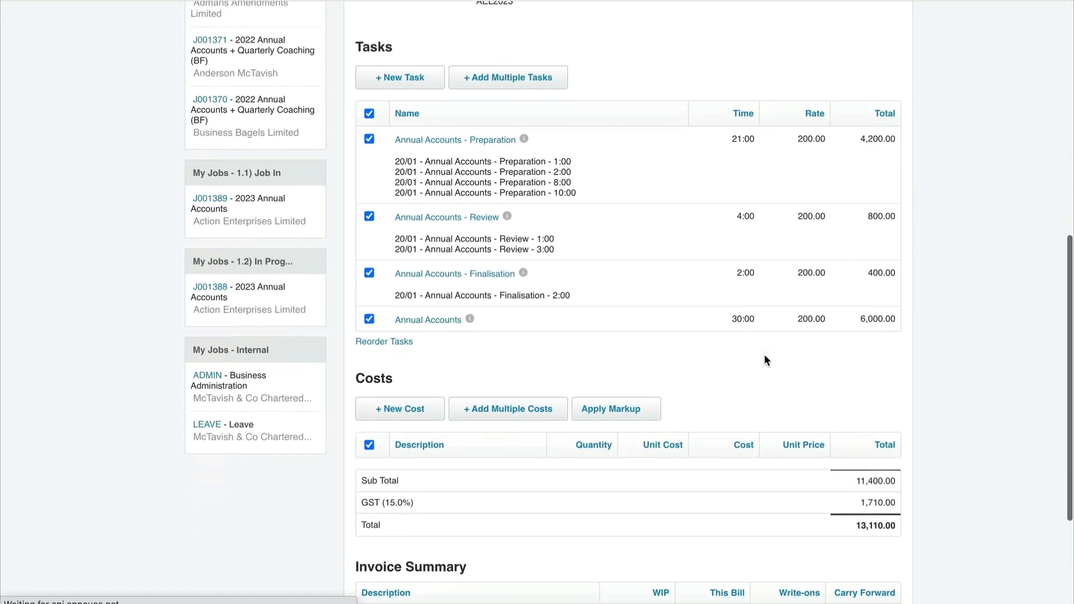
pyautogui.click(369, 141)
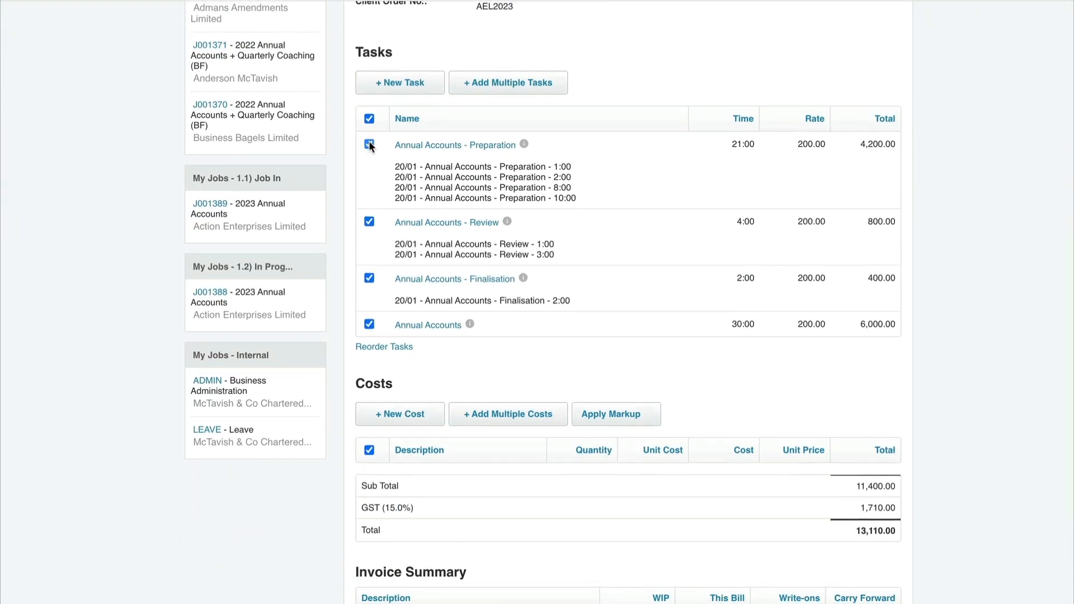
pyautogui.click(369, 222)
pyautogui.click(369, 278)
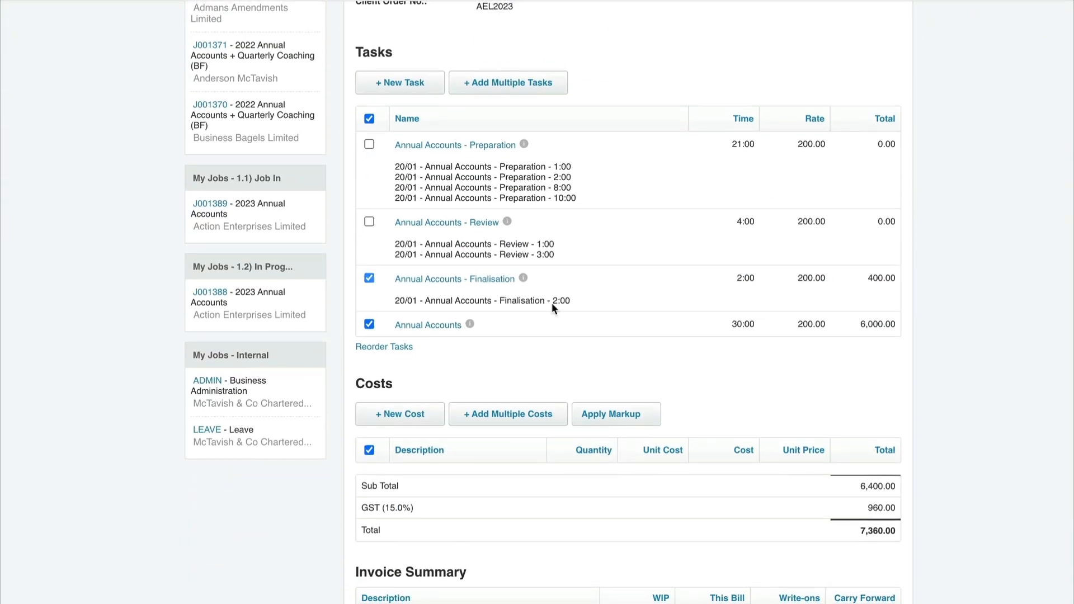
pyautogui.scroll(2, 711, 356)
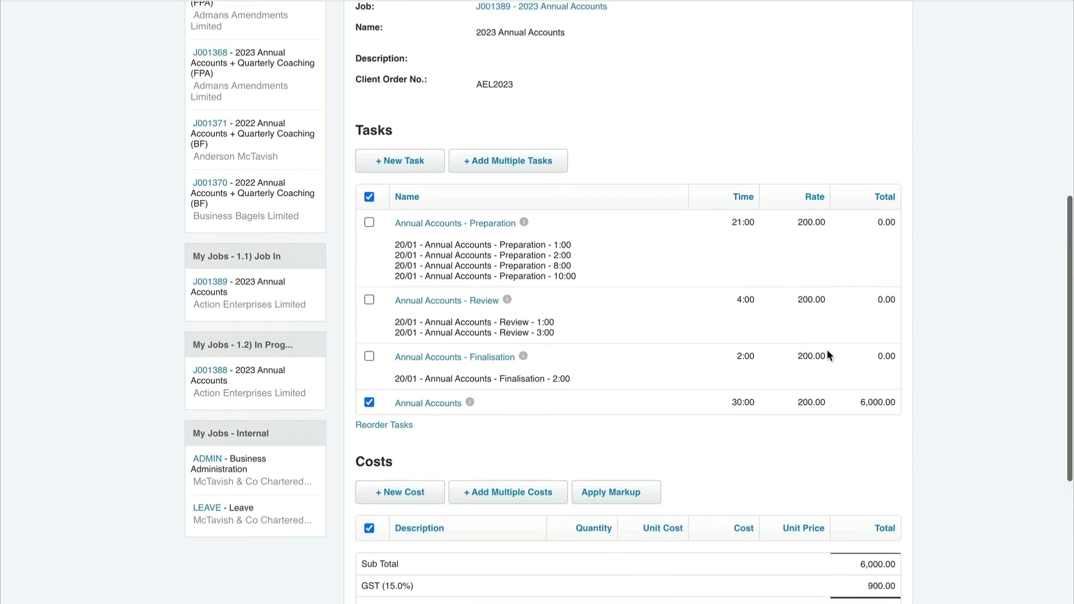
pyautogui.scroll(4, 550, 181)
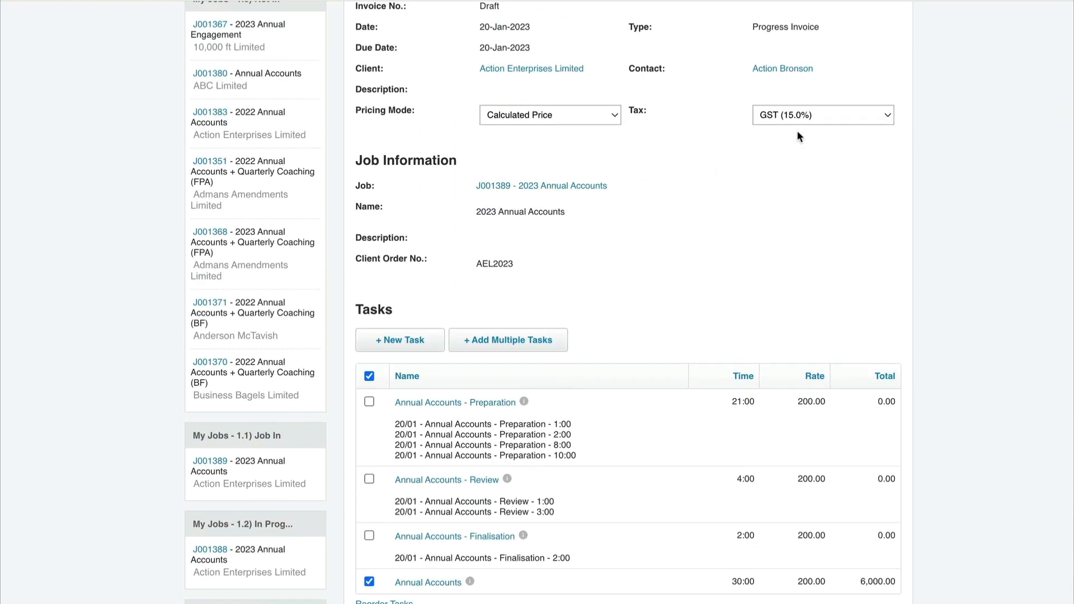
# Step: Review the draft invoice's tasks, totals and write-on summary, and approve the progress invoice
pyautogui.scroll(-3, 798, 140)
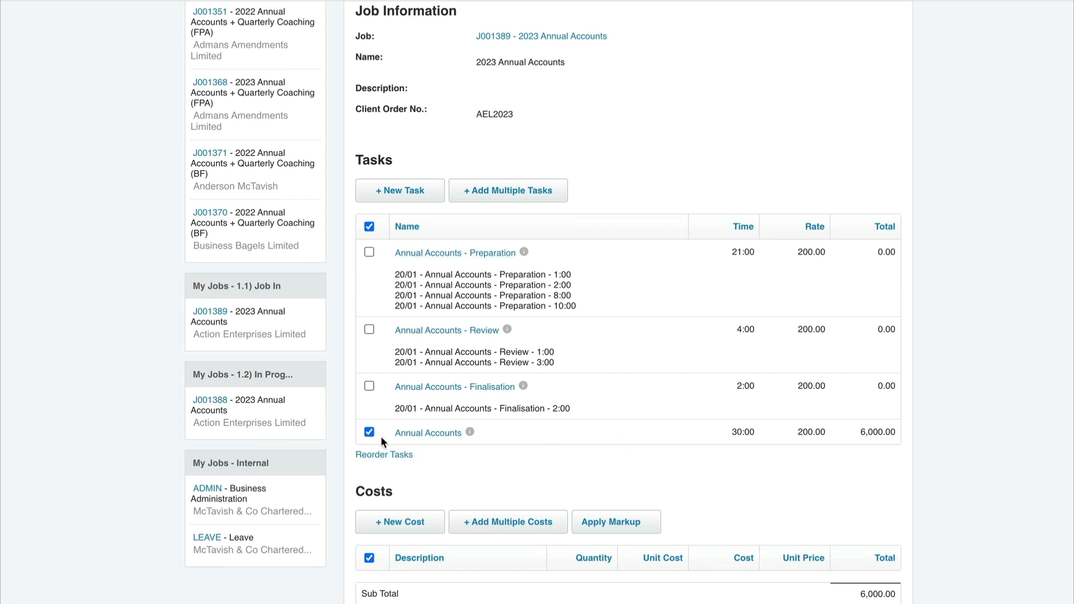
pyautogui.scroll(-3, 644, 449)
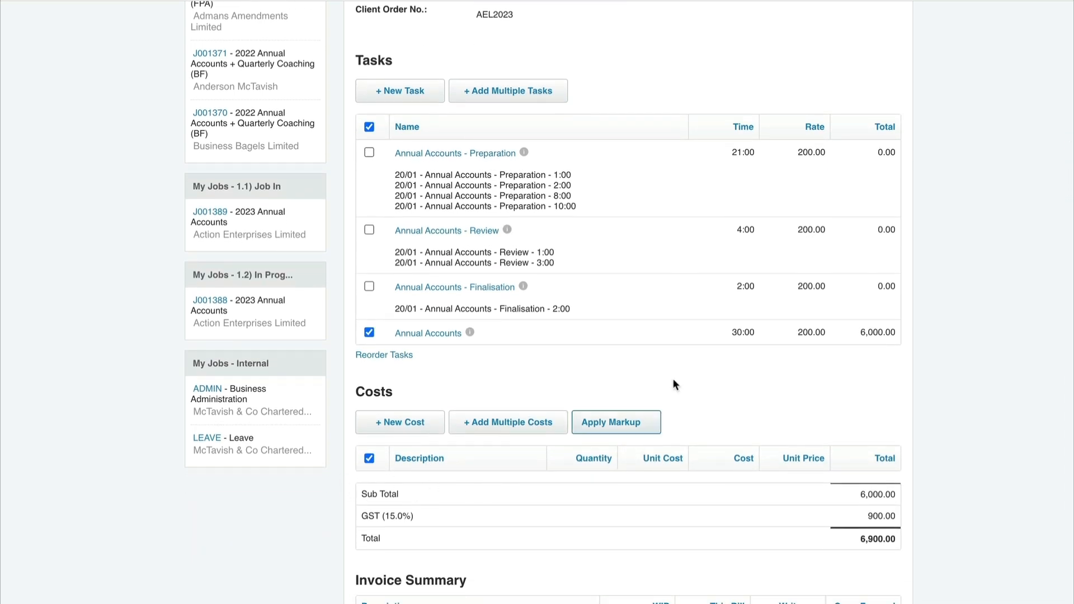
pyautogui.scroll(1, 703, 357)
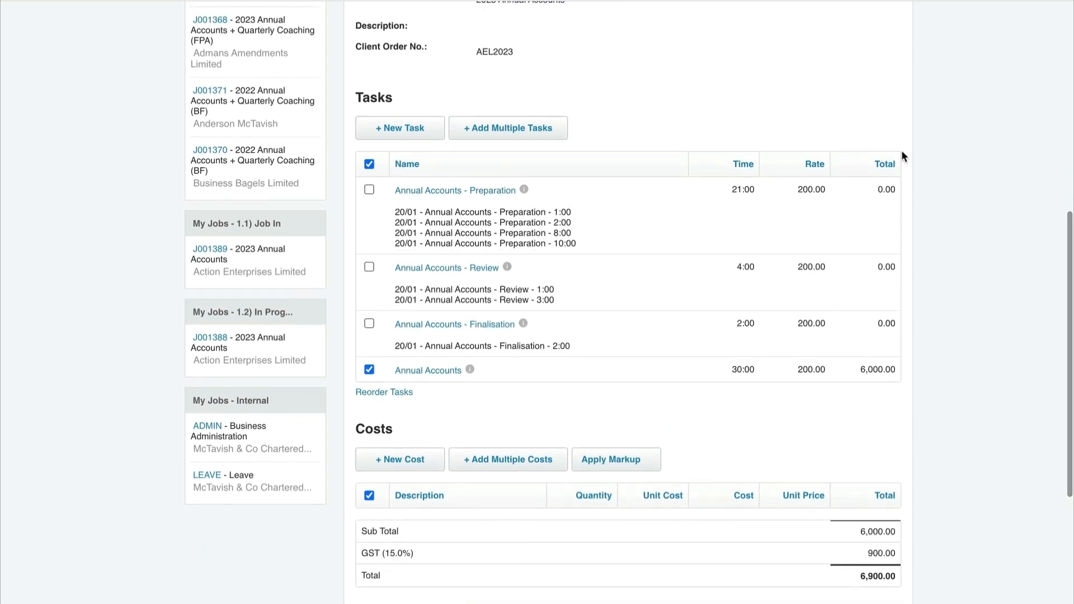
pyautogui.scroll(-7, 916, 351)
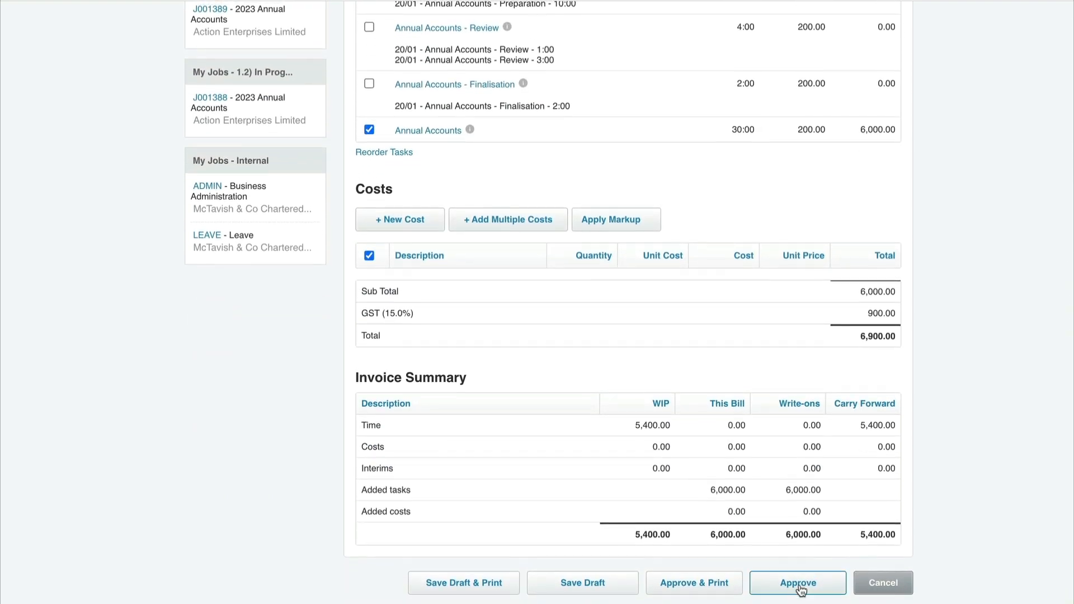
pyautogui.click(769, 584)
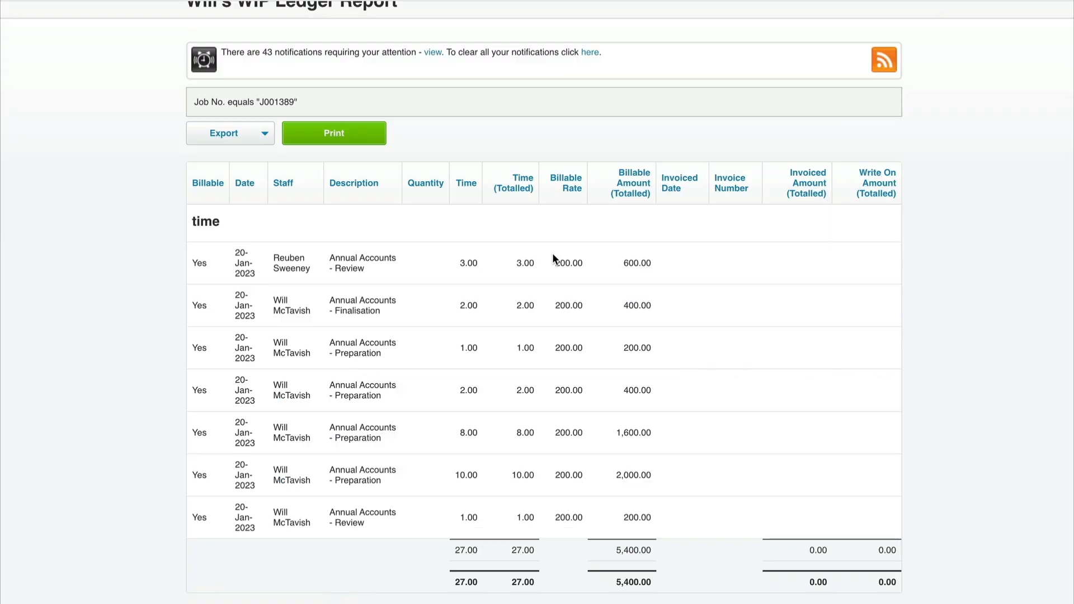
# Step: Reload the WIP Ledger report and examine the invoiced and write-on amounts for the added task and the recorded time
pyautogui.click(68, 1)
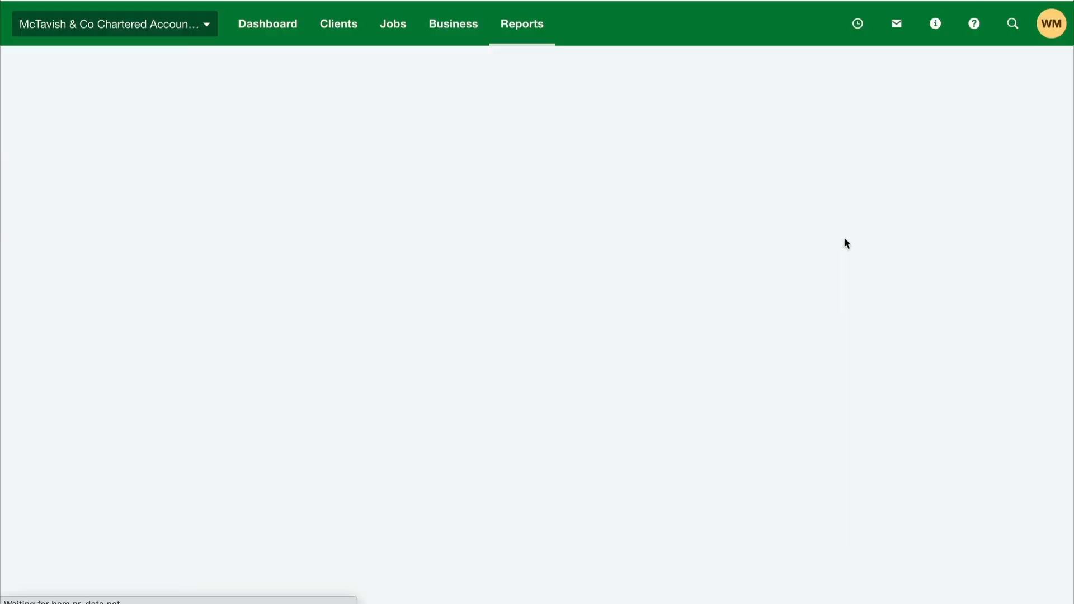
pyautogui.scroll(-3, 845, 248)
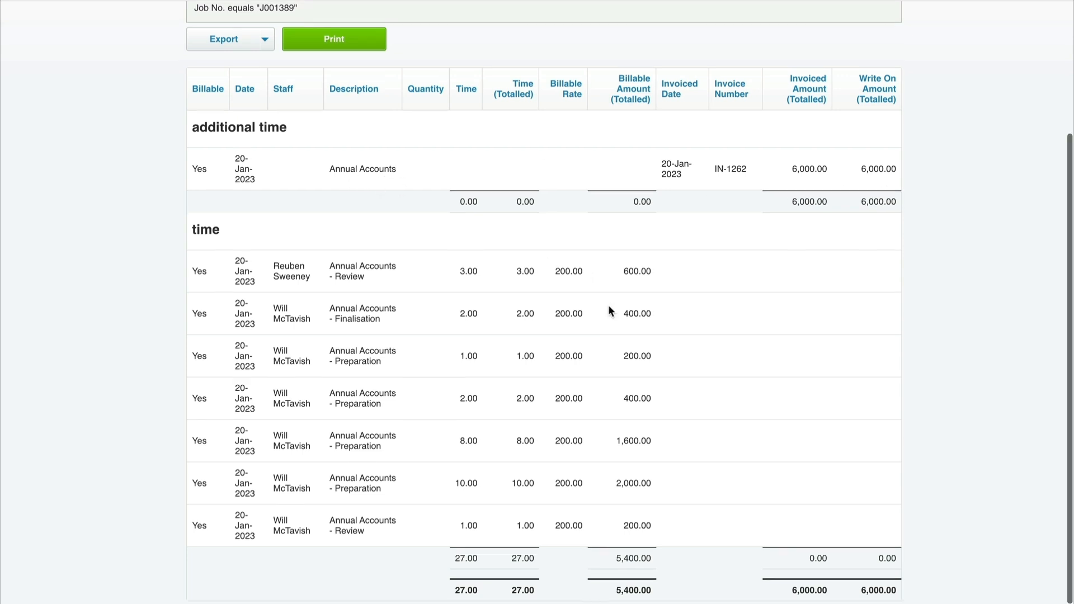
pyautogui.scroll(-1, 616, 299)
# Step: Return to the job's financial page and check its estimated billings against the list of invoices
pyautogui.hotkey('ctrl', 'Tab')
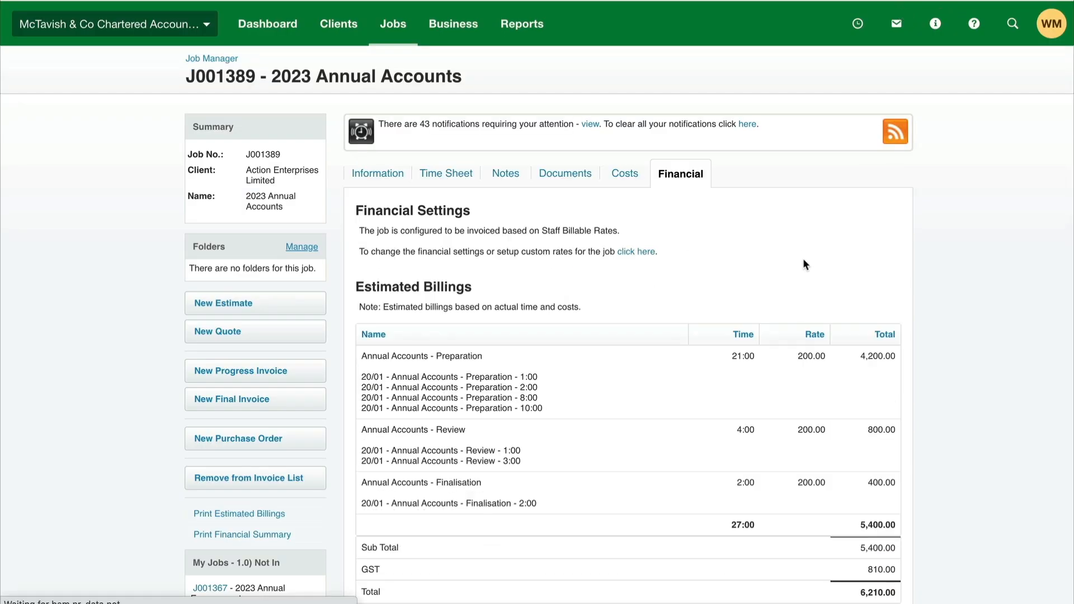
pyautogui.scroll(-3, 804, 259)
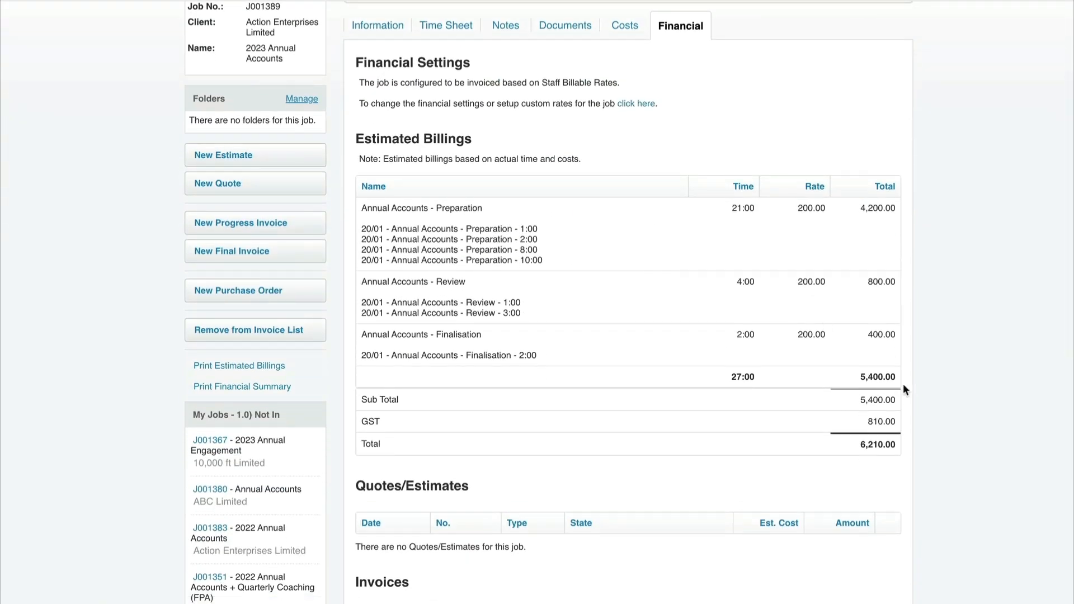
pyautogui.scroll(-3, 907, 390)
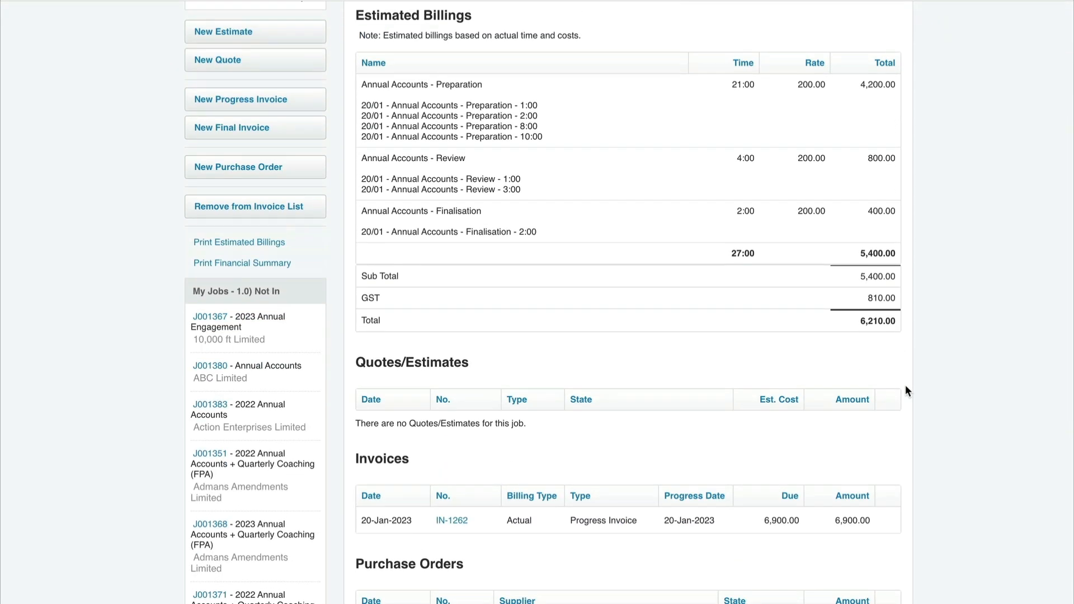
pyautogui.scroll(1, 905, 386)
pyautogui.scroll(3, 784, 417)
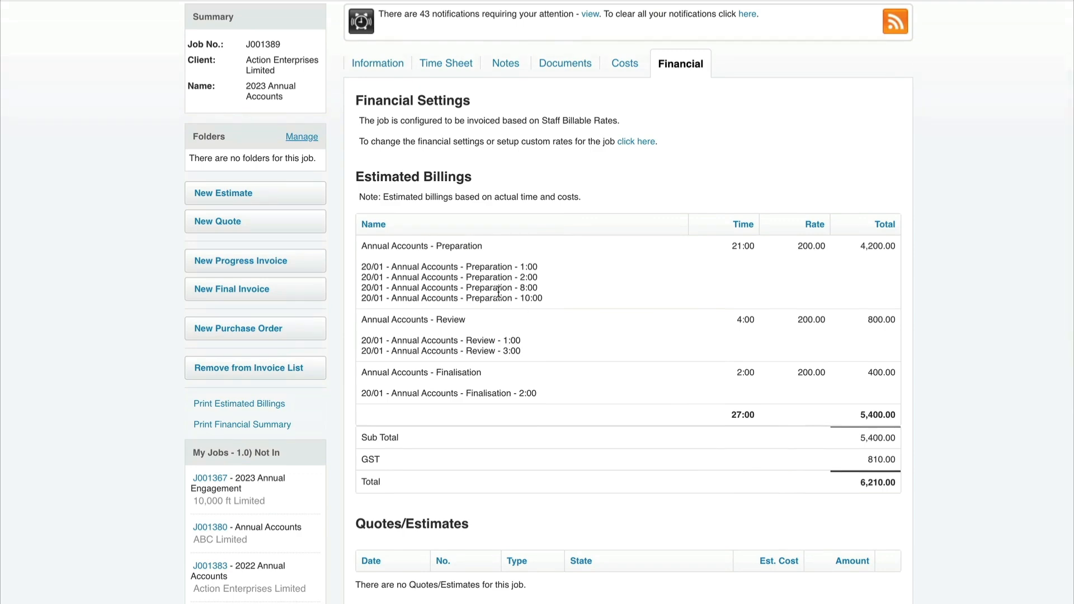
# Step: Open the approved progress invoice from the job's invoices and delete it, confirming the deletion
pyautogui.scroll(-3, 436, 297)
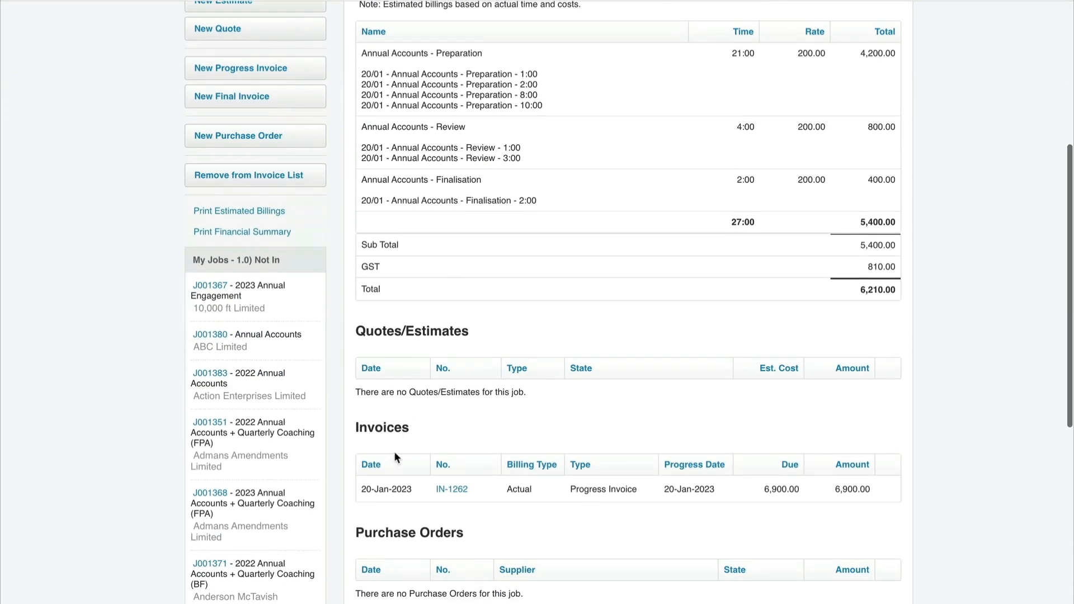
pyautogui.click(453, 492)
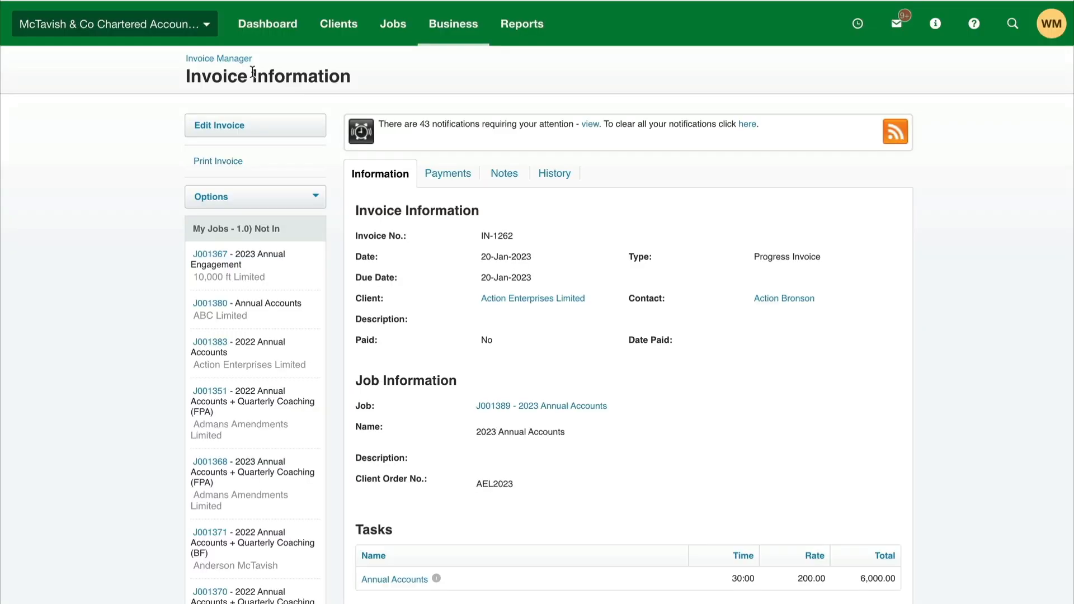
pyautogui.click(297, 199)
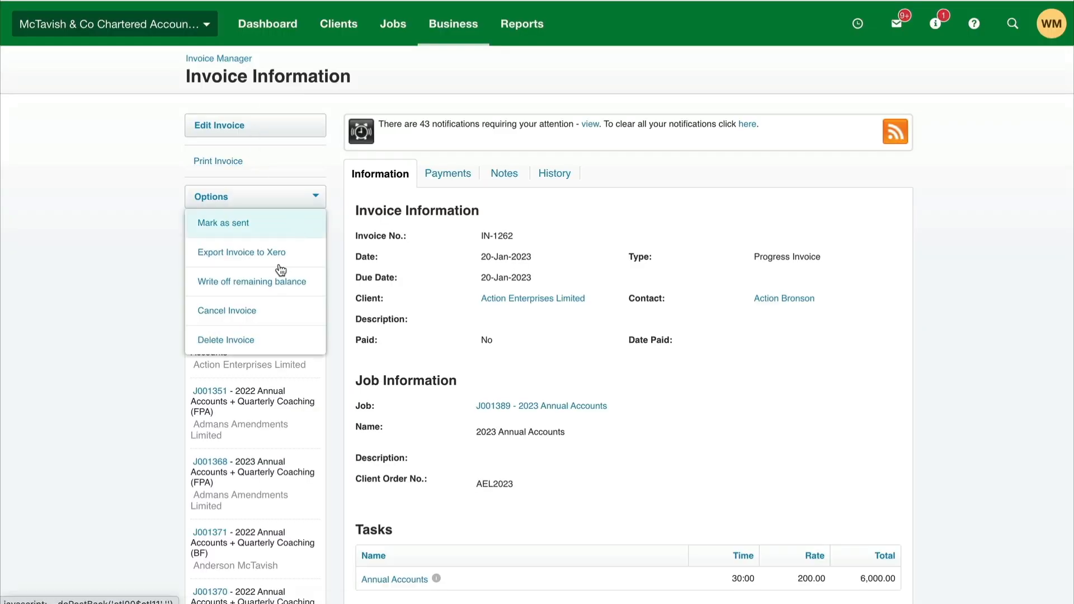
pyautogui.click(252, 337)
pyautogui.click(508, 318)
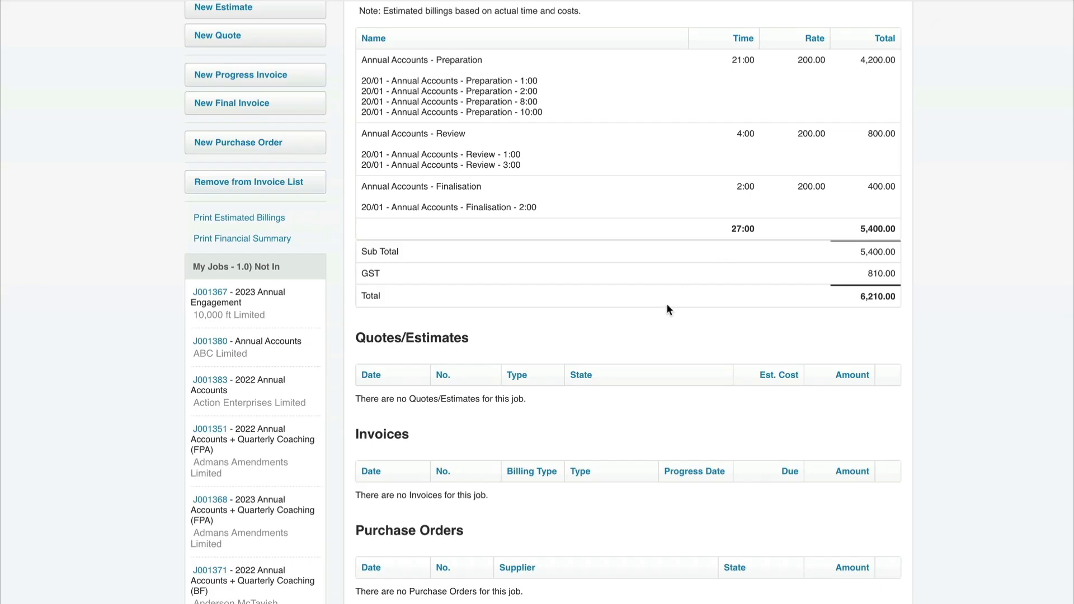
# Step: Check that the job's time is unbilled again and create a new progress invoice using Actual Time and Costs
pyautogui.scroll(3, 666, 306)
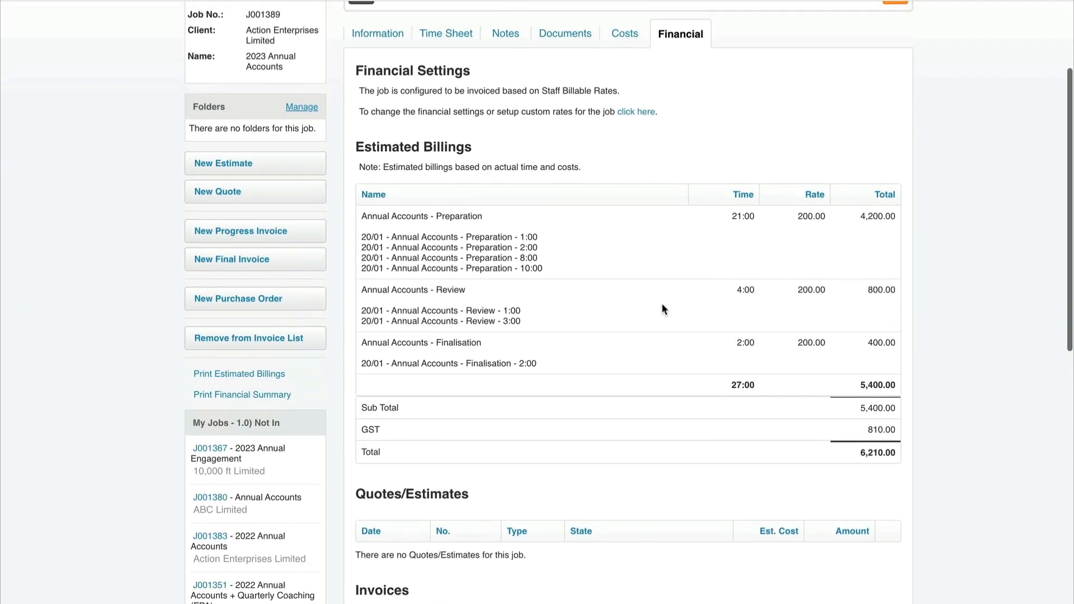
pyautogui.click(316, 246)
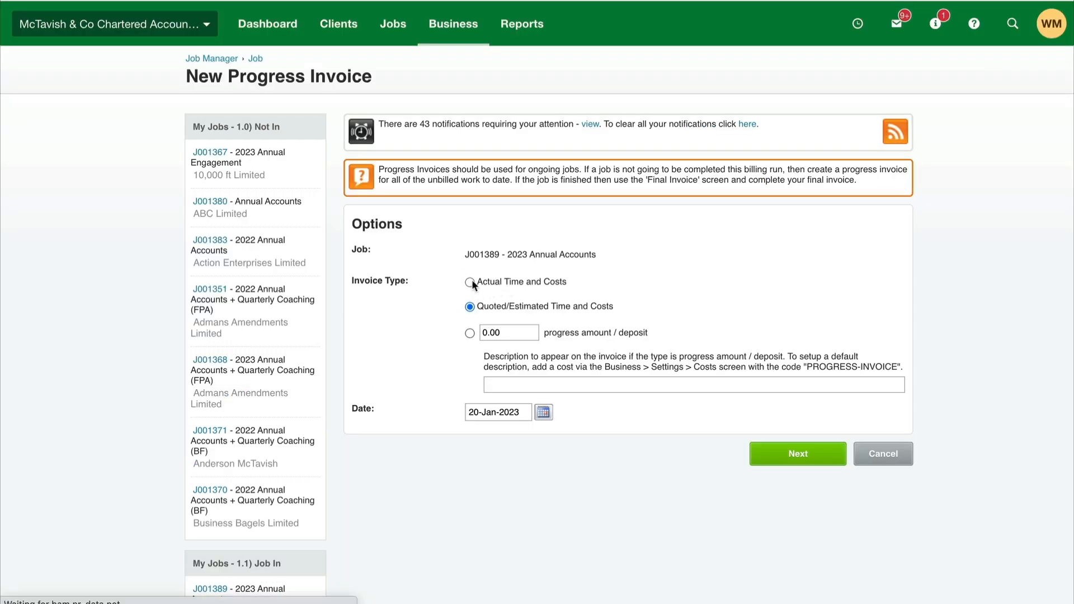
pyautogui.click(470, 282)
pyautogui.click(760, 451)
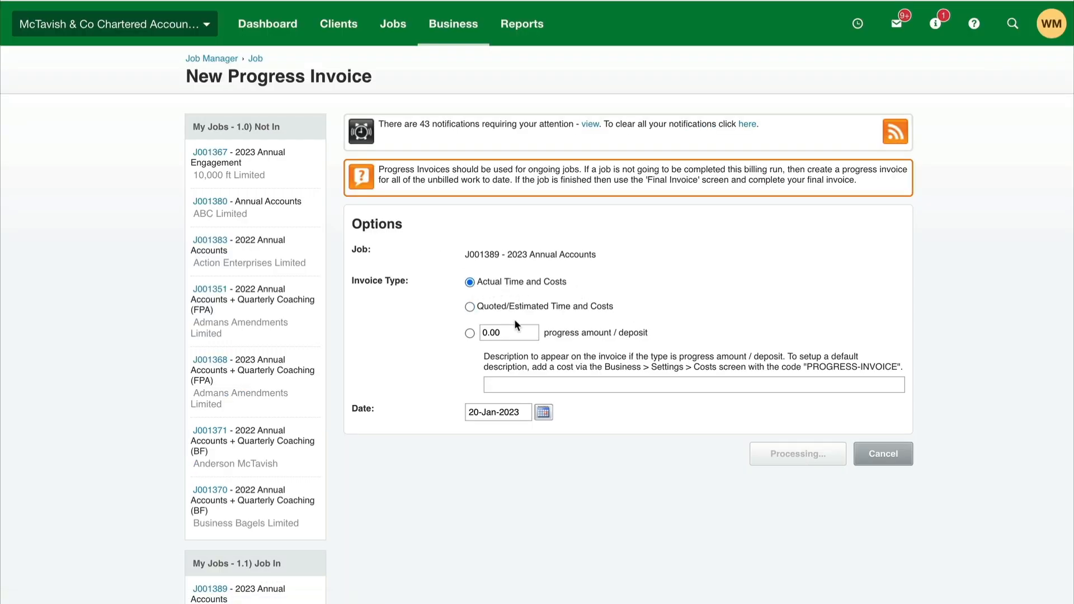
# Step: Add a new Annual Accounts task to the draft invoice, leaving its time at 0:00, and save it
pyautogui.scroll(-5, 515, 319)
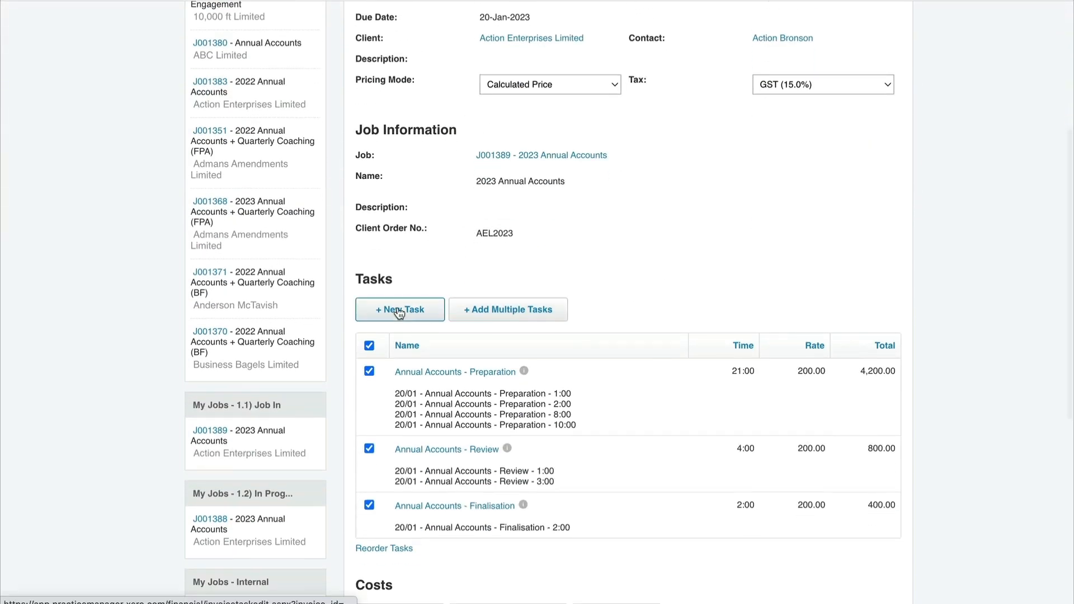
pyautogui.click(400, 311)
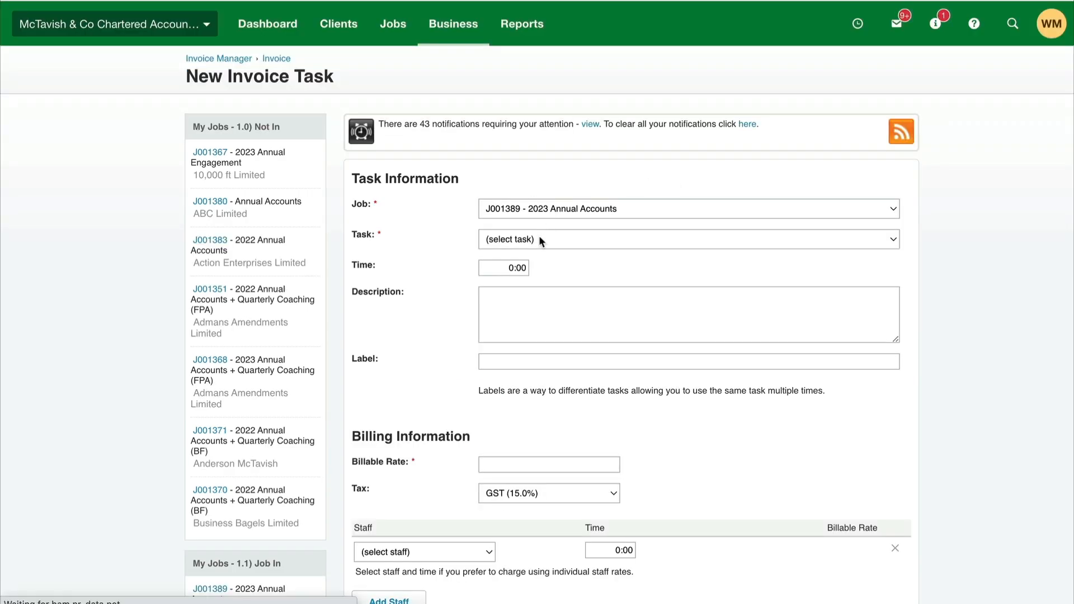
pyautogui.click(539, 236)
pyautogui.click(525, 294)
pyautogui.click(554, 239)
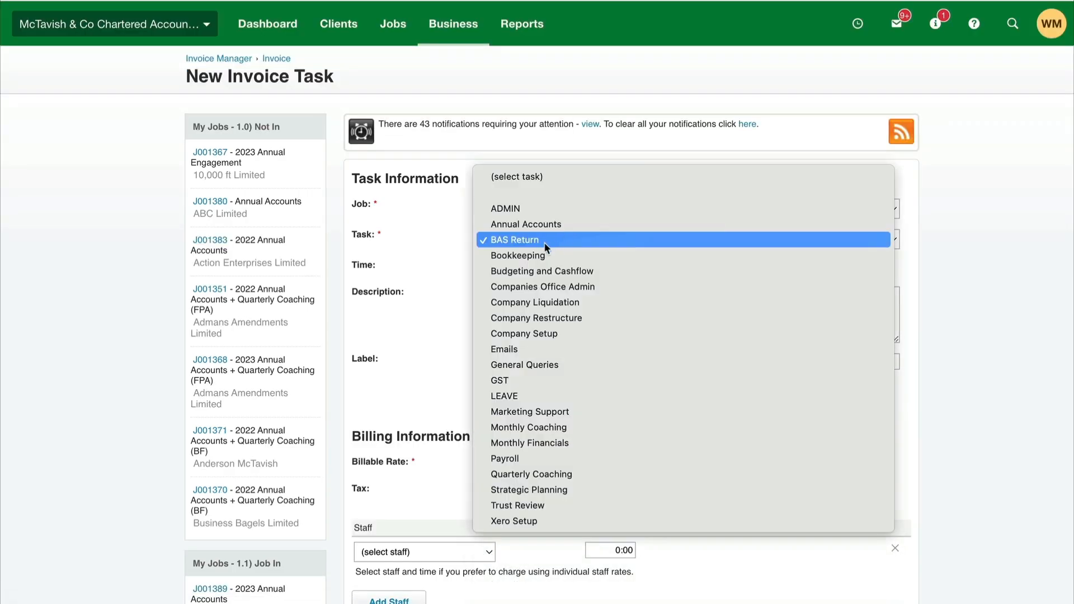
pyautogui.click(535, 225)
pyautogui.scroll(-3, 587, 232)
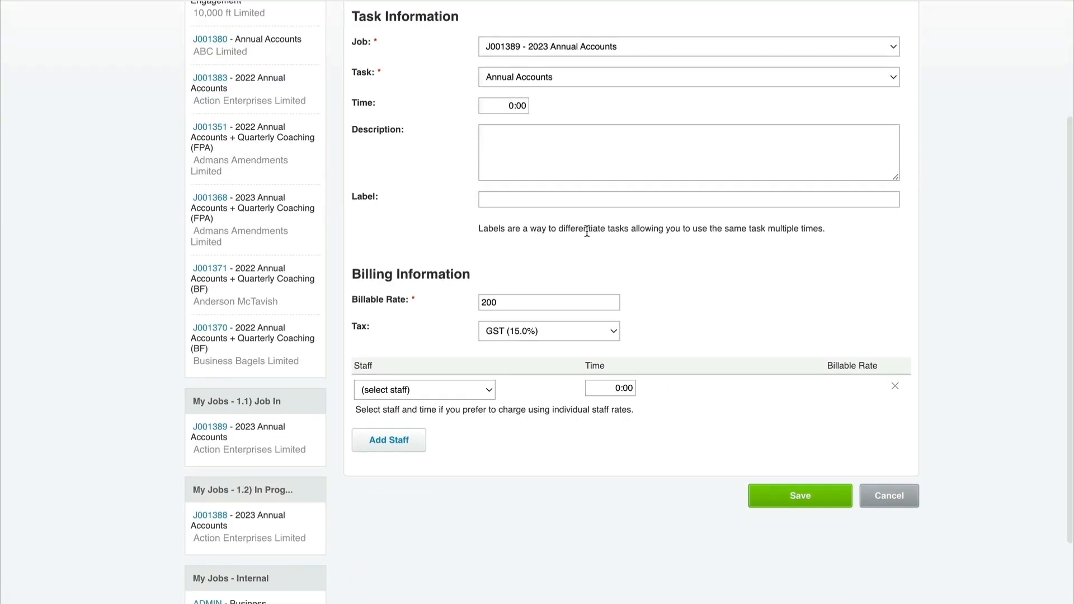
pyautogui.click(806, 503)
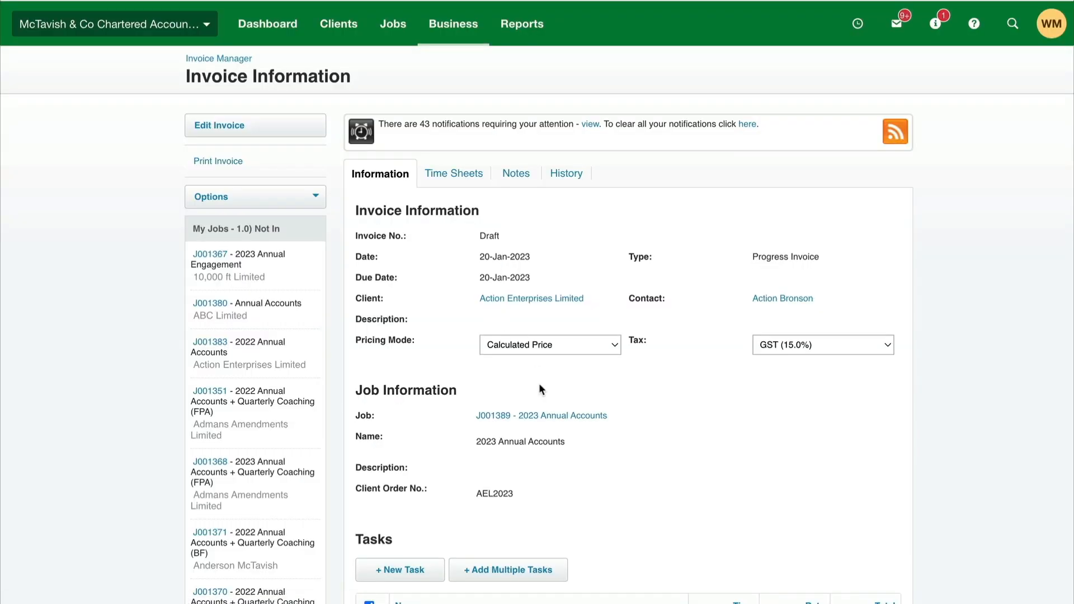
# Step: Switch the invoice's pricing mode to Fixed Price and set the Preparation, Review and Finalisation tasks' prices to 0
pyautogui.click(557, 343)
pyautogui.click(538, 364)
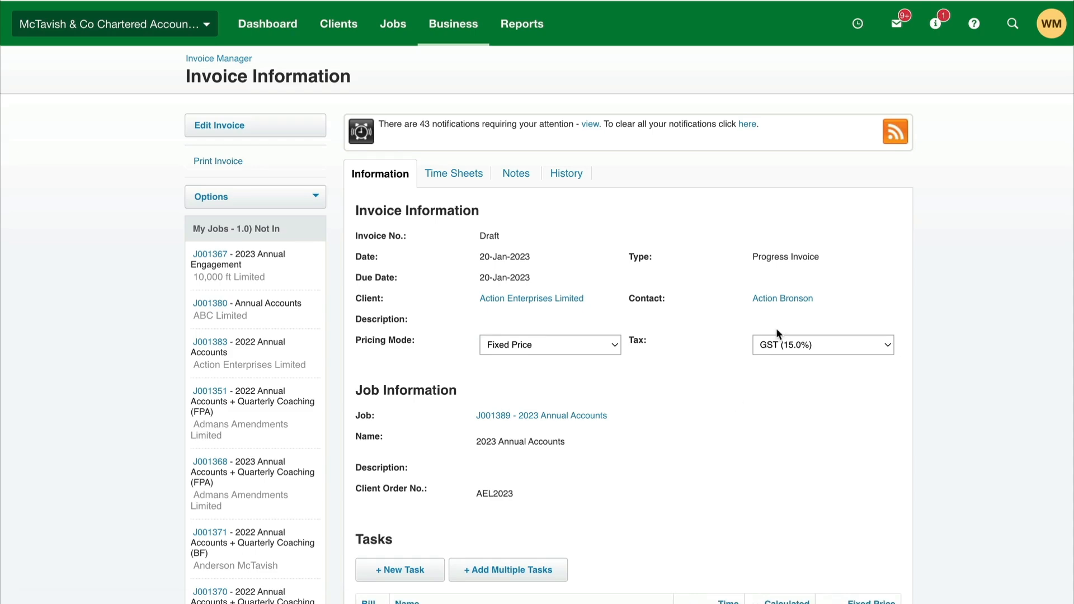
pyautogui.scroll(-1, 777, 331)
pyautogui.scroll(-5, 776, 333)
pyautogui.moveTo(861, 311); pyautogui.dragTo(938, 318)
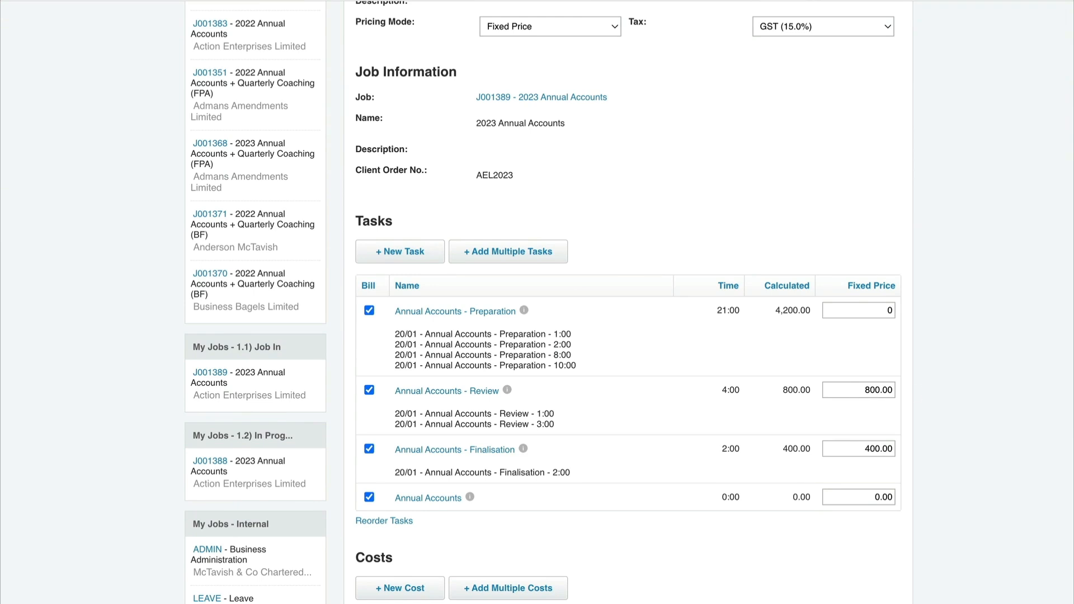
pyautogui.moveTo(852, 393); pyautogui.dragTo(883, 404)
pyautogui.write('0')
pyautogui.moveTo(870, 450); pyautogui.dragTo(915, 447)
pyautogui.write('0')
# Step: Set the fixed price of the added Annual Accounts task to 6000
pyautogui.moveTo(876, 499); pyautogui.dragTo(901, 498)
pyautogui.write('6000.0')
pyautogui.press('BackSpace')
pyautogui.click(955, 465)
# Step: Review the fixed-price invoice's totals and write-ons in the summary, and approve the invoice
pyautogui.scroll(-2, 955, 464)
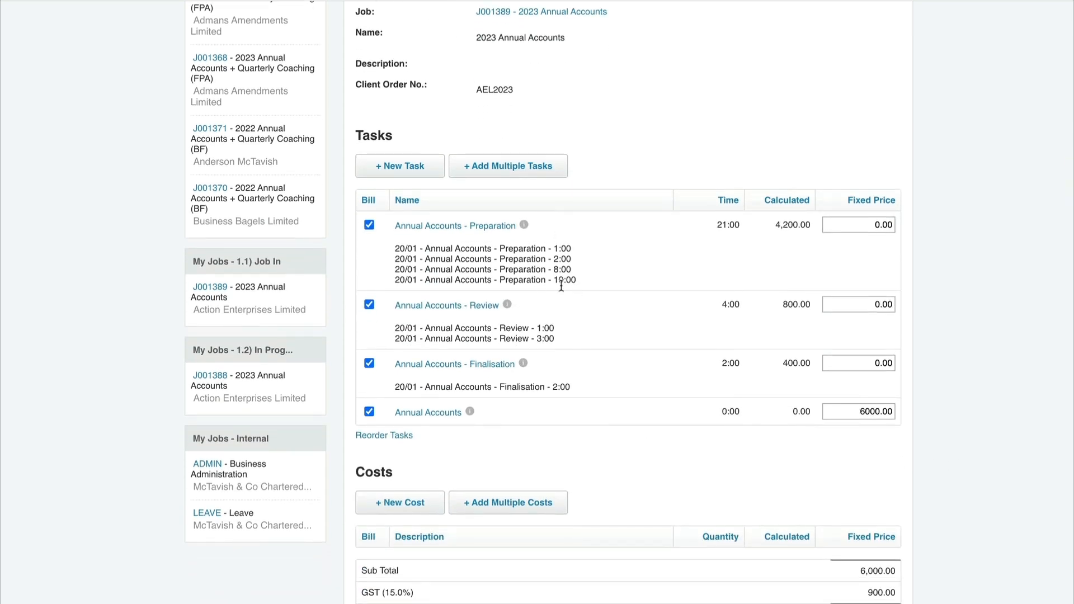
pyautogui.scroll(-5, 606, 384)
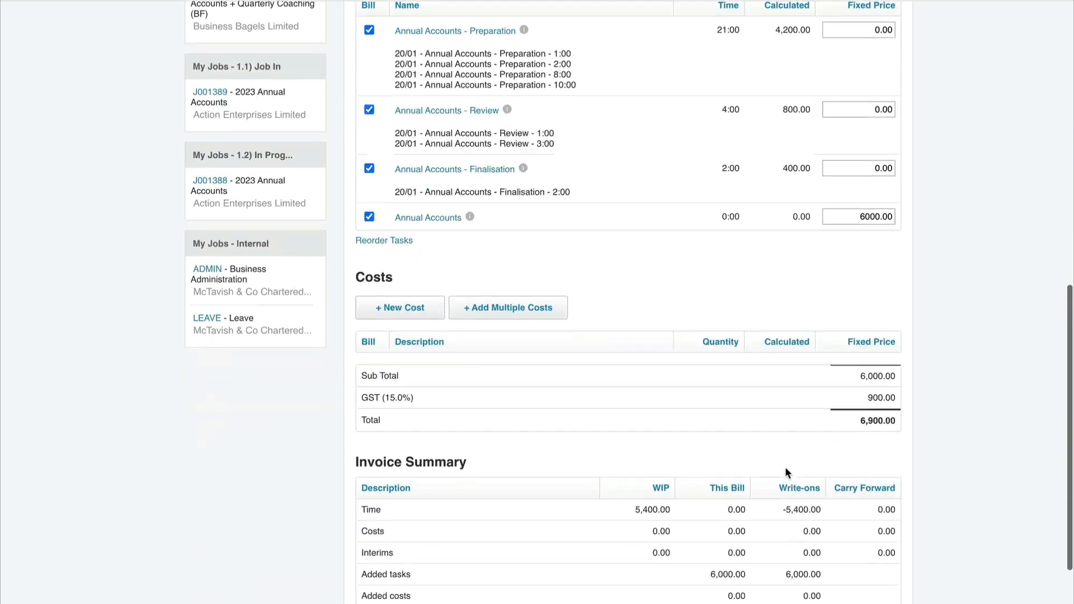
pyautogui.scroll(-1, 811, 395)
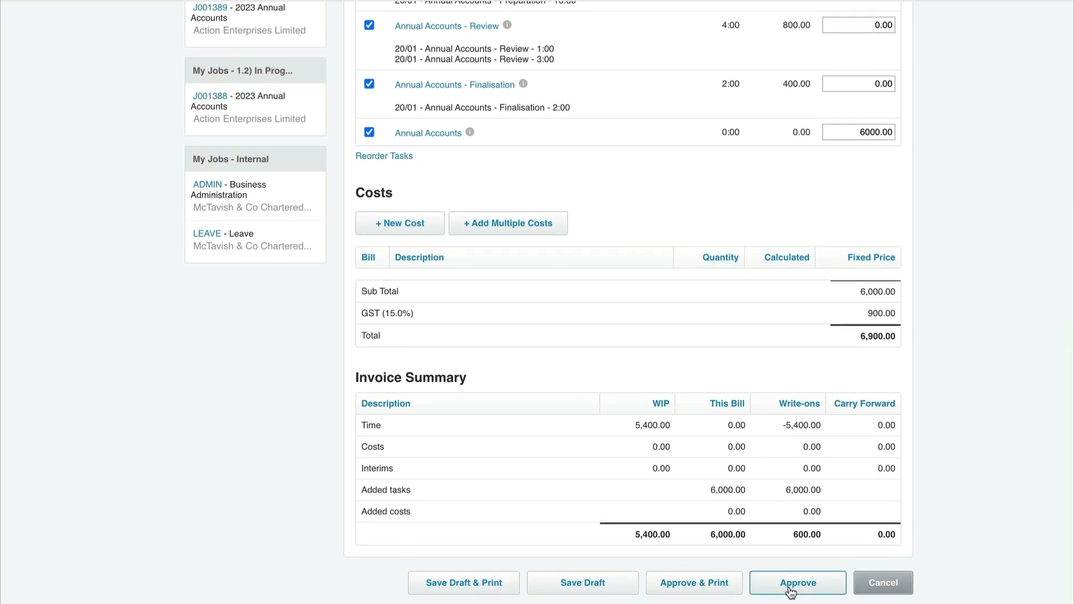
pyautogui.click(790, 589)
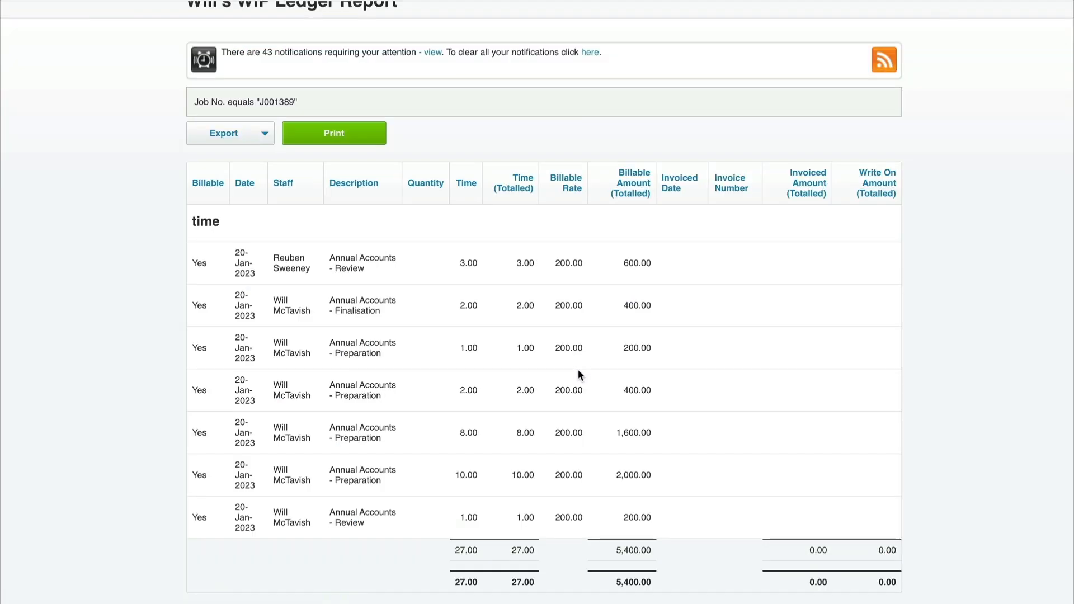
# Step: Reload the WIP Ledger report and examine how the fixed-price invoice allocates write-ons between the added task and the recorded time
pyautogui.press('super+r')
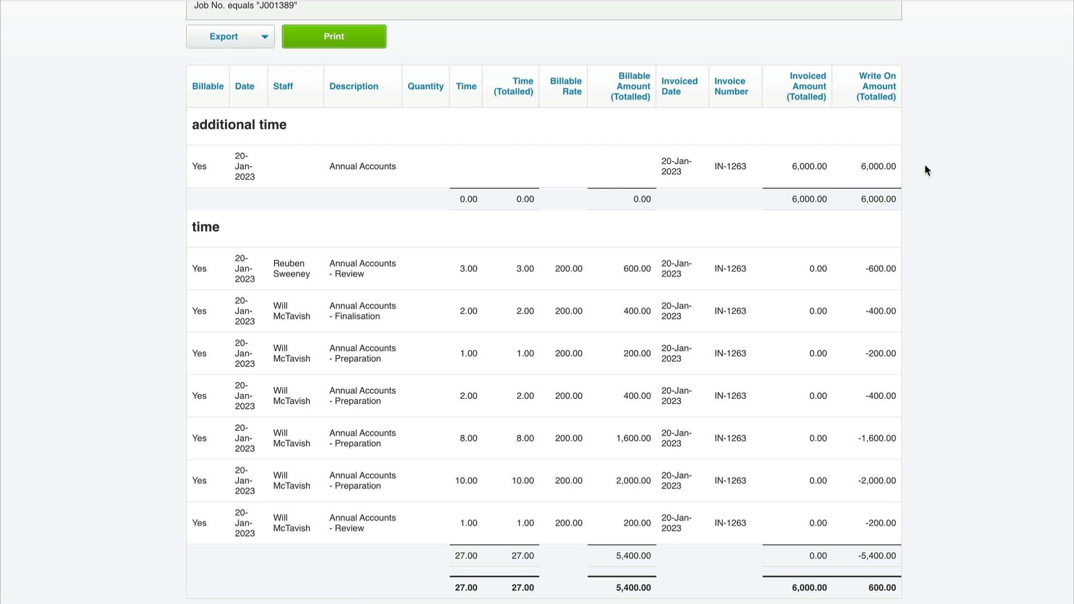
pyautogui.scroll(-1, 924, 166)
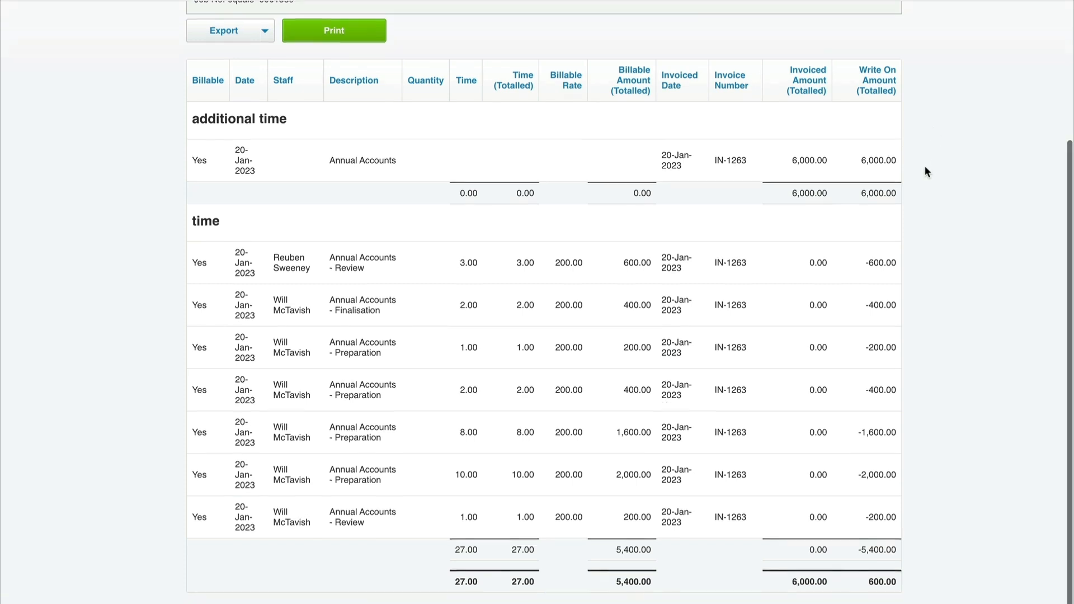